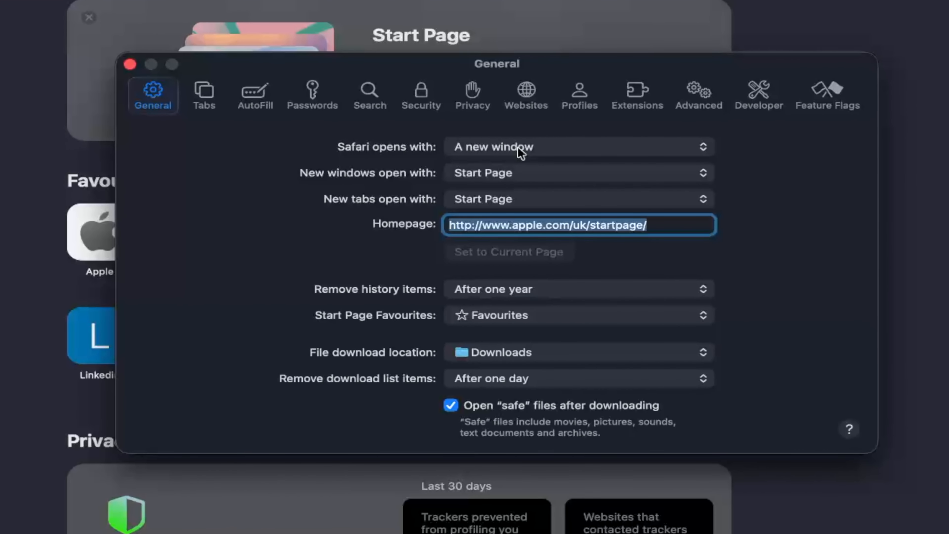
- Review the available options for what Safari opens with and what new windows and new tabs open with
click(517, 146)
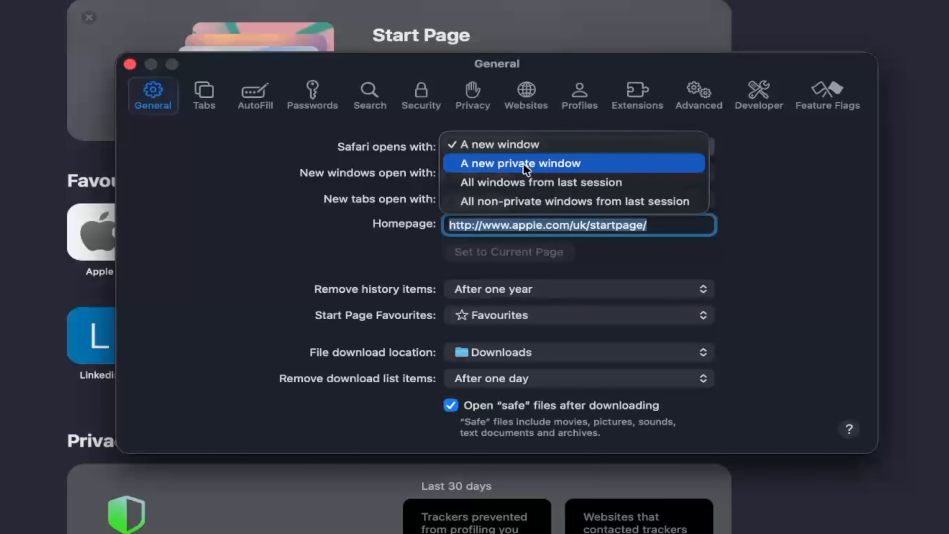
click(379, 177)
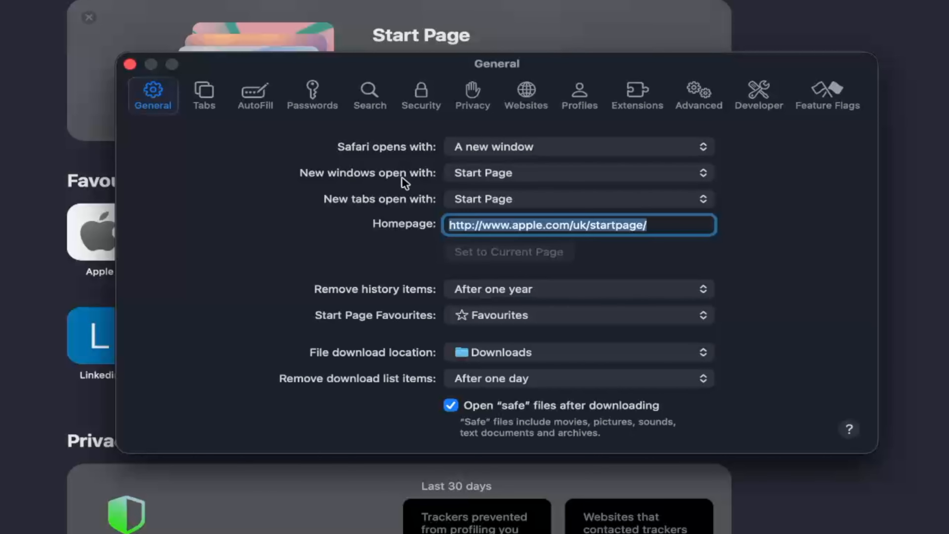
click(514, 172)
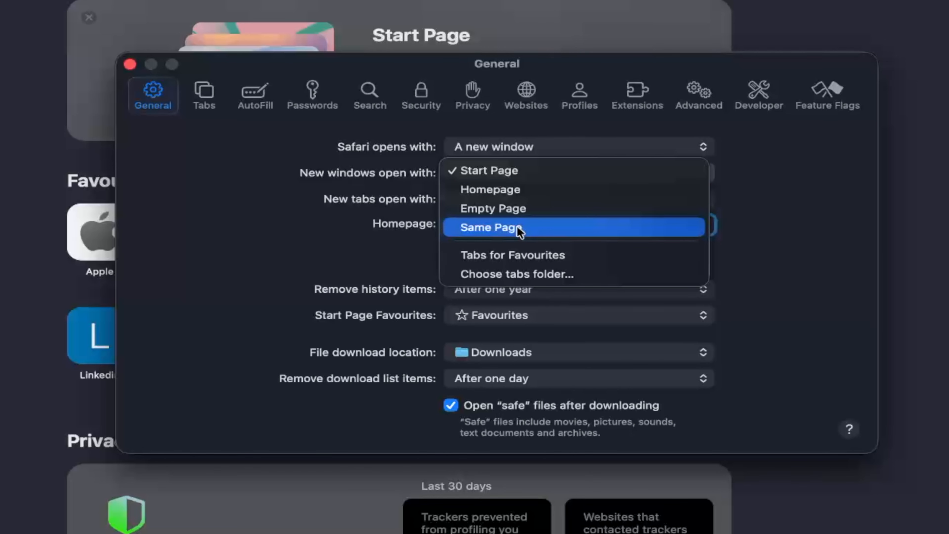
click(531, 173)
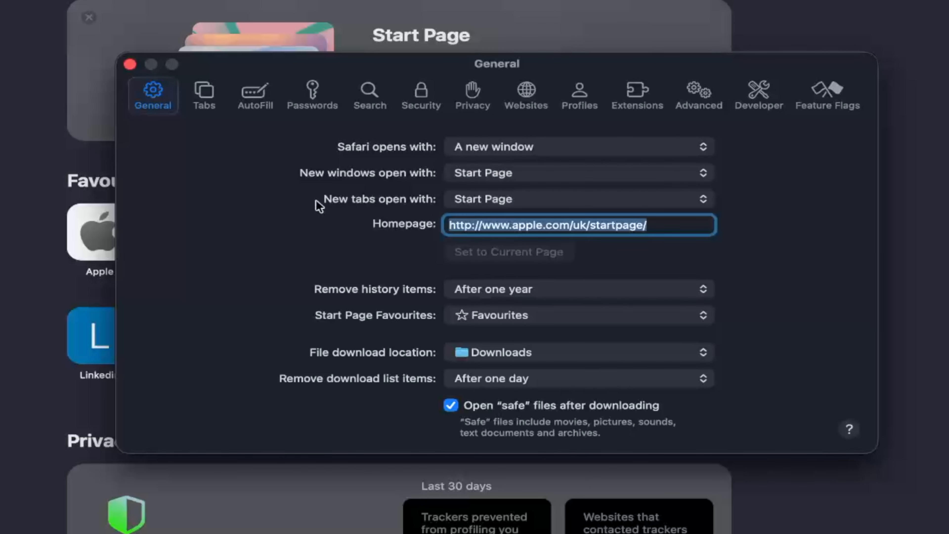
click(499, 196)
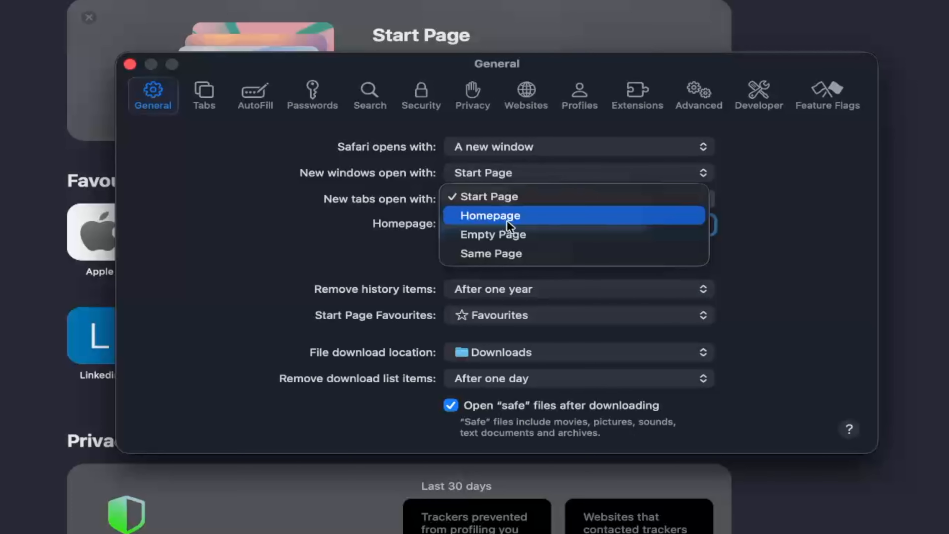
click(490, 198)
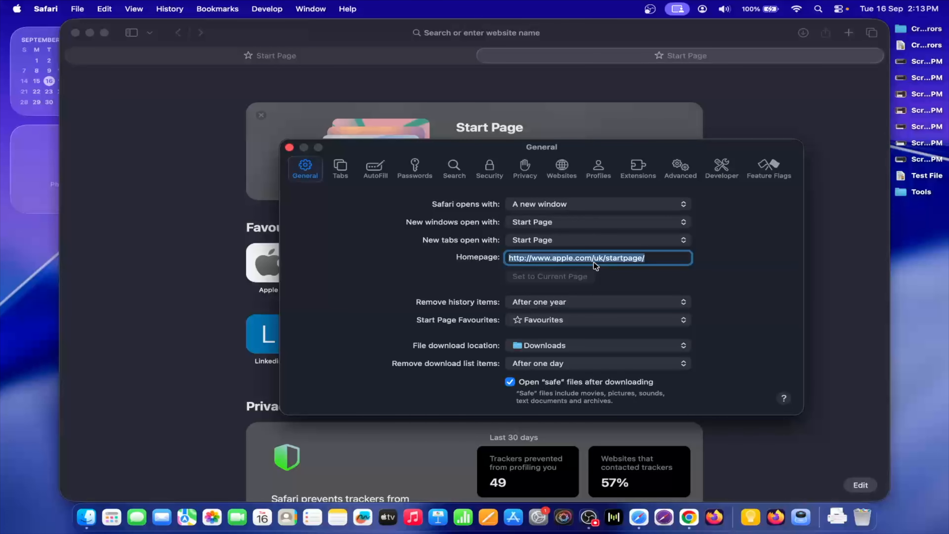
text(www.goo)
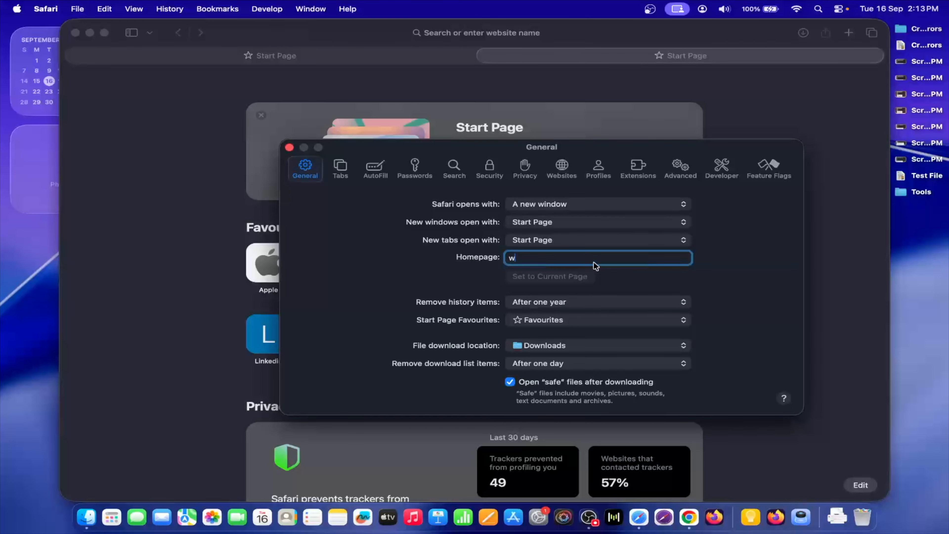
text(gle.com)
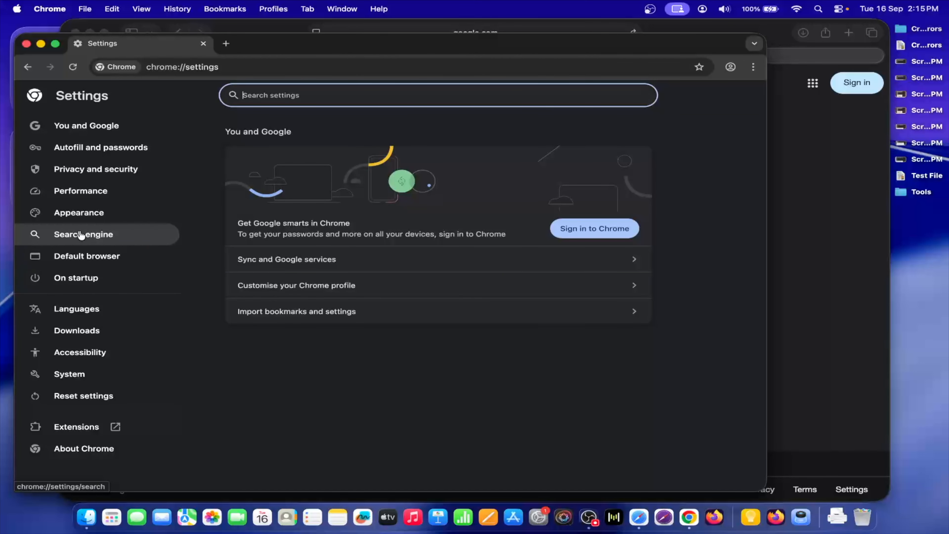
- In Chrome's settings, open the choice of search engine used for the address bar
click(72, 239)
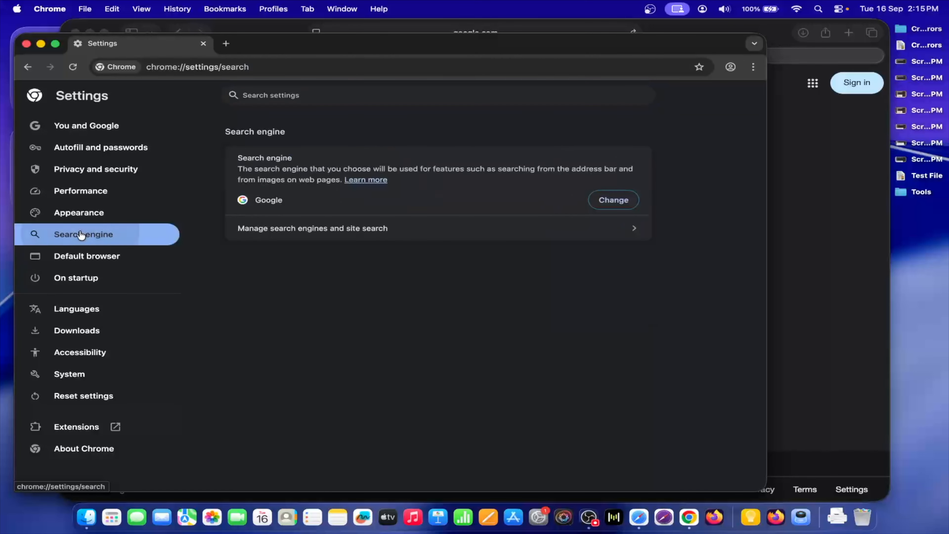
click(628, 201)
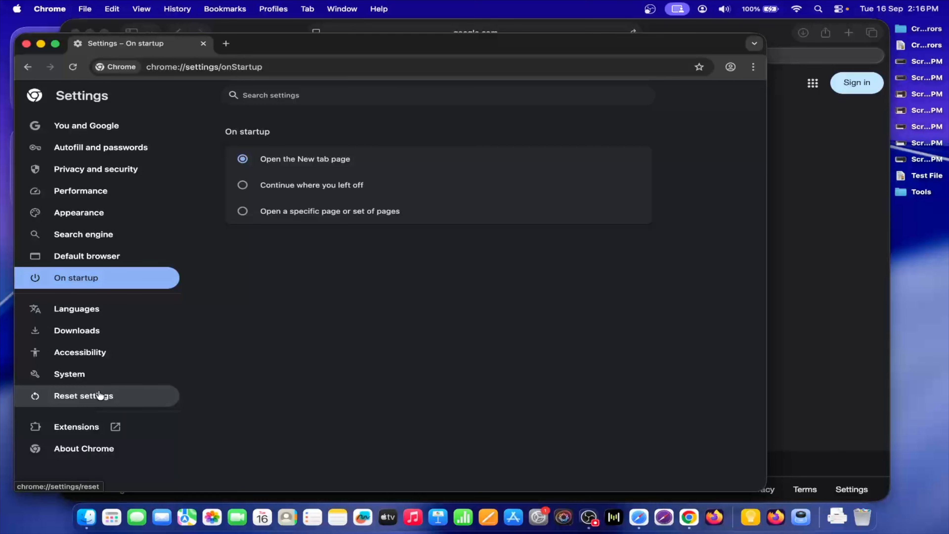
- Restore Chrome's settings to their original defaults
click(81, 397)
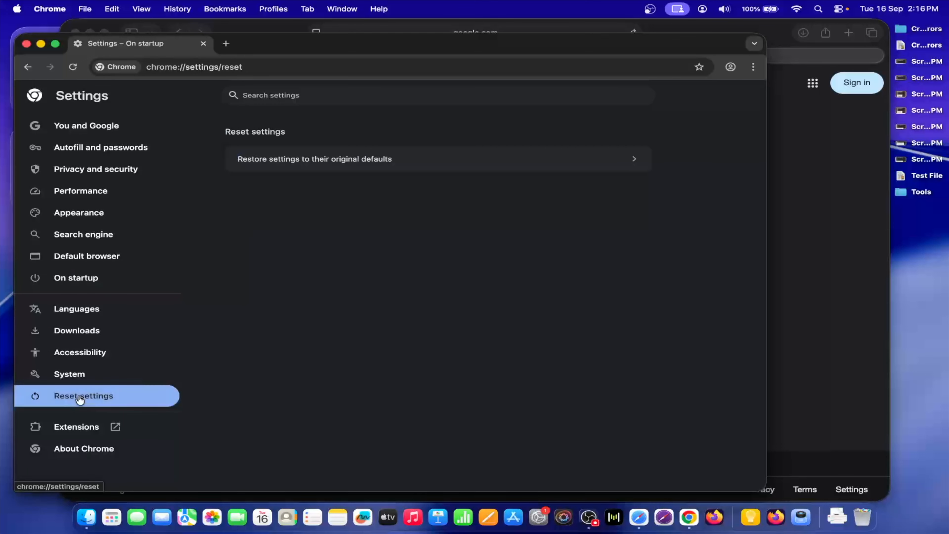
click(290, 164)
click(533, 301)
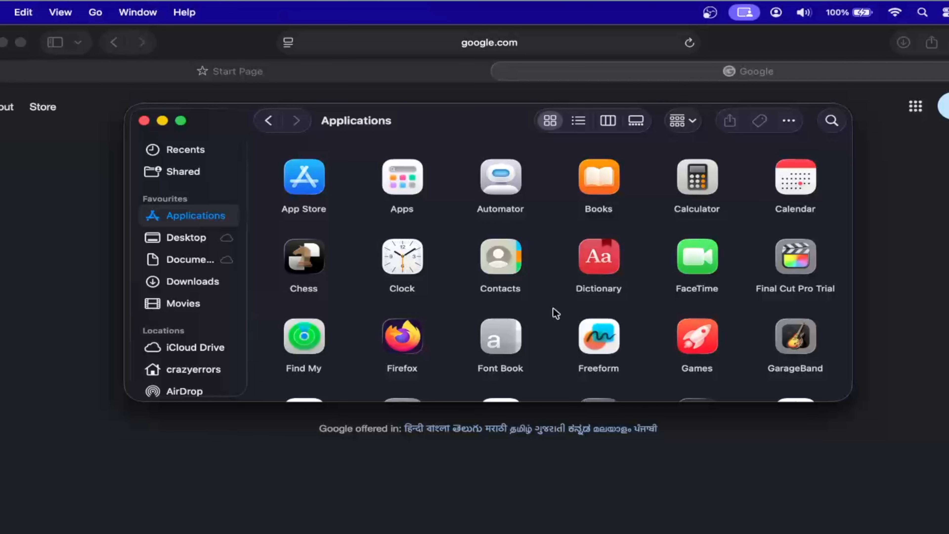
- Show the Applications folder as a list sorted by modification date, newest first
click(579, 121)
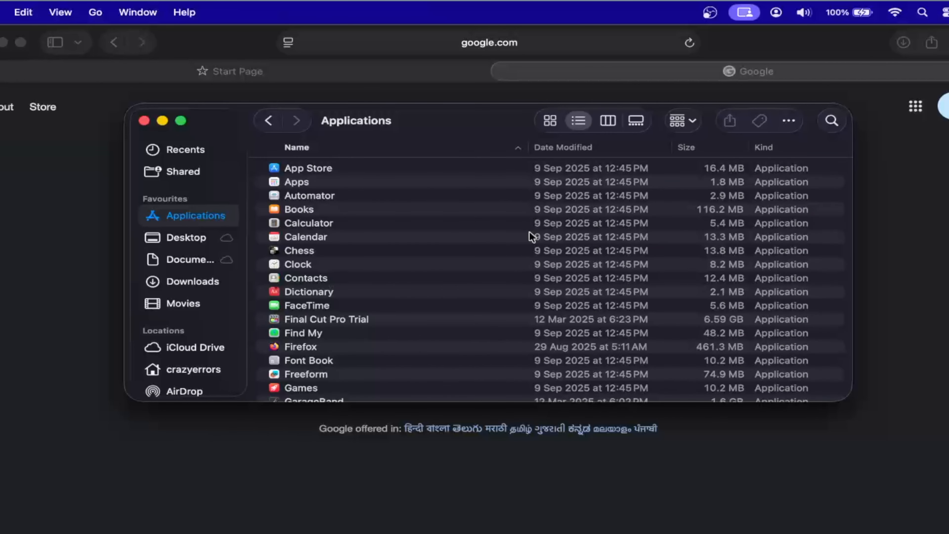
click(578, 150)
click(579, 150)
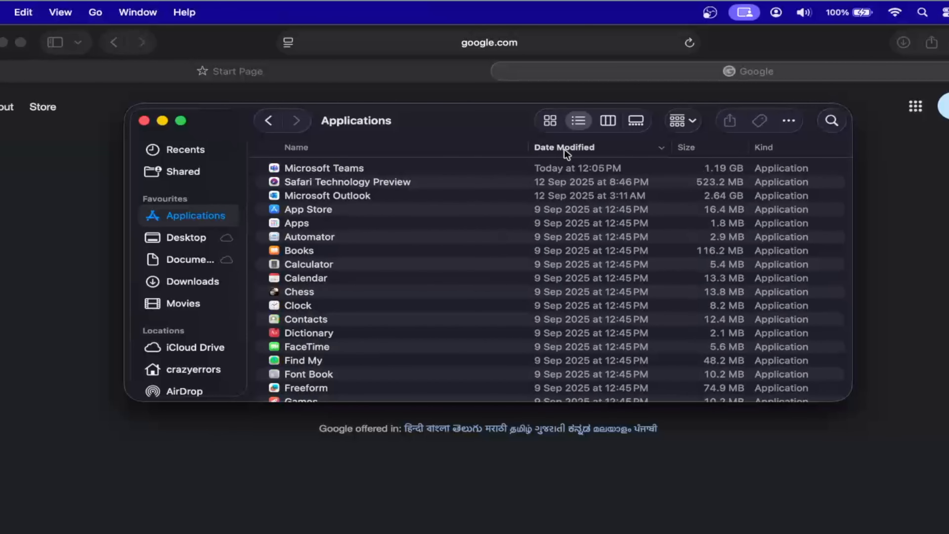
- Go through the most recently modified applications, extending the selection from Microsoft Teams down past Books
click(550, 170)
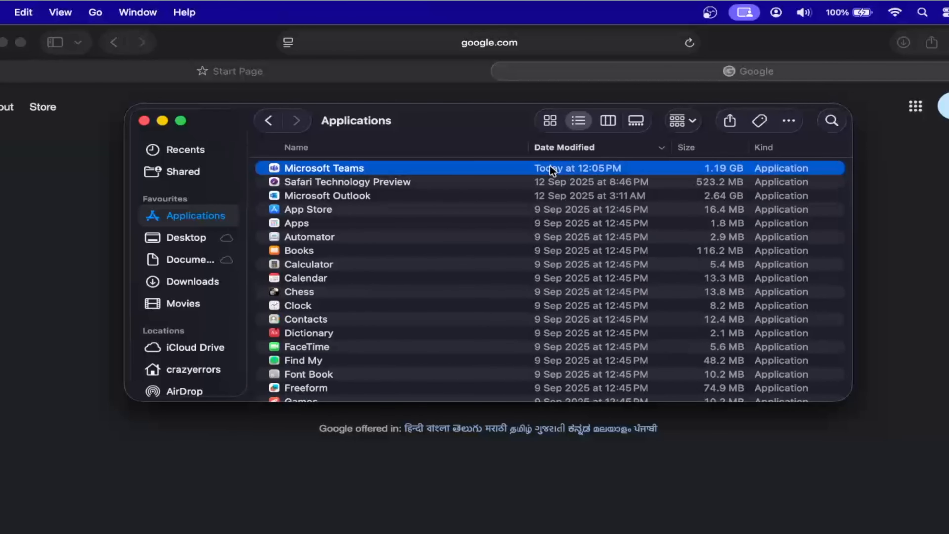
key(shift+Down)
key(shift+Down)
key(shift+Down)
key(shift+Down)
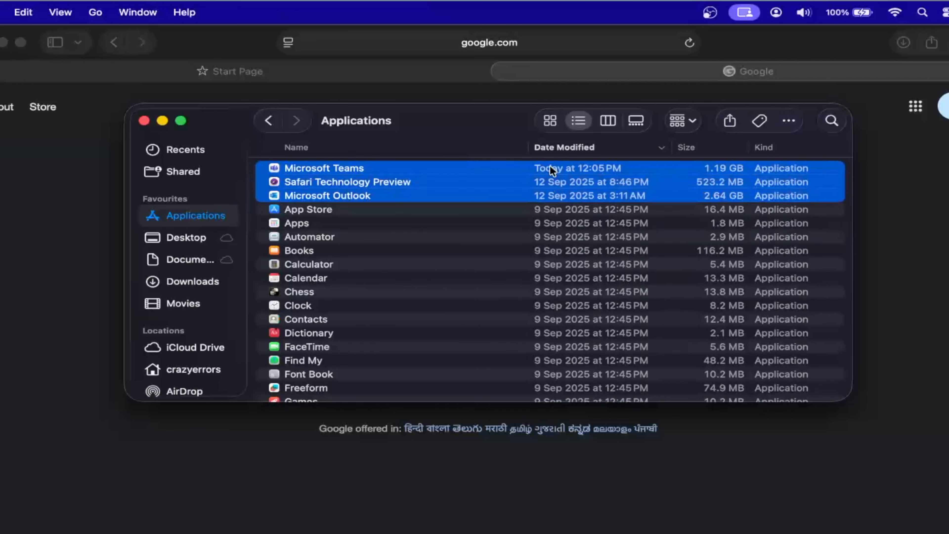
key(shift+Down)
key(shift+Down)
key(shift+Down)
key(shift+Down)
key(shift+Down)
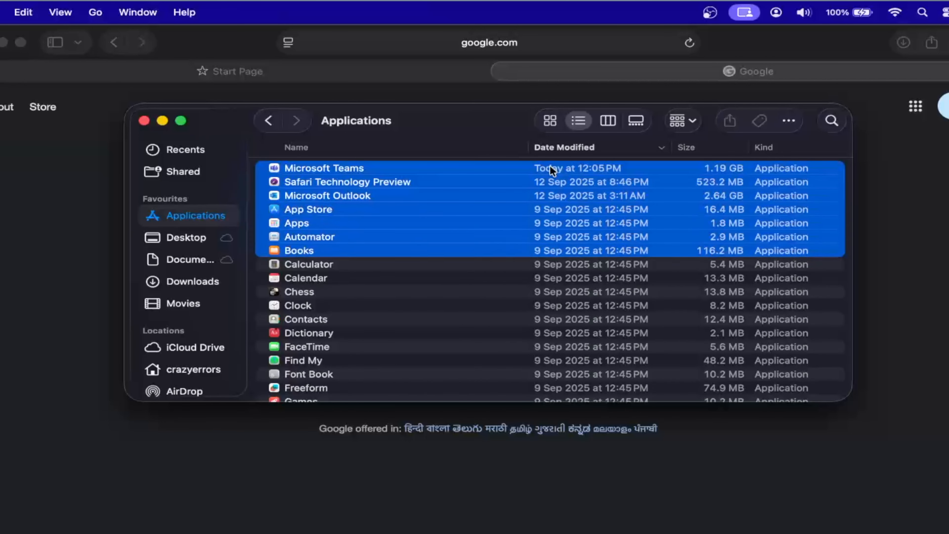
key(shift+Down)
- Try to move only the Microsoft Teams application to the Bin, and cancel the password request
click(549, 166)
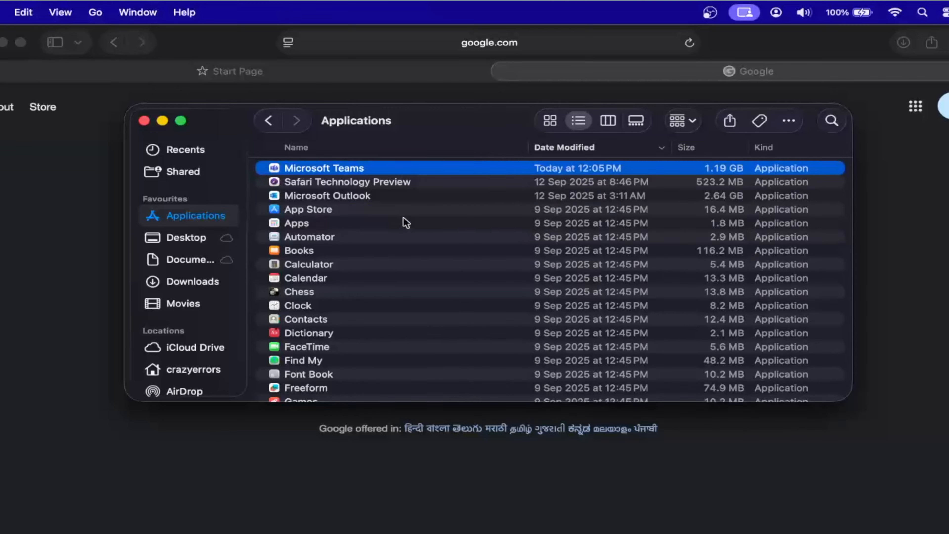
key(super+BackSpace)
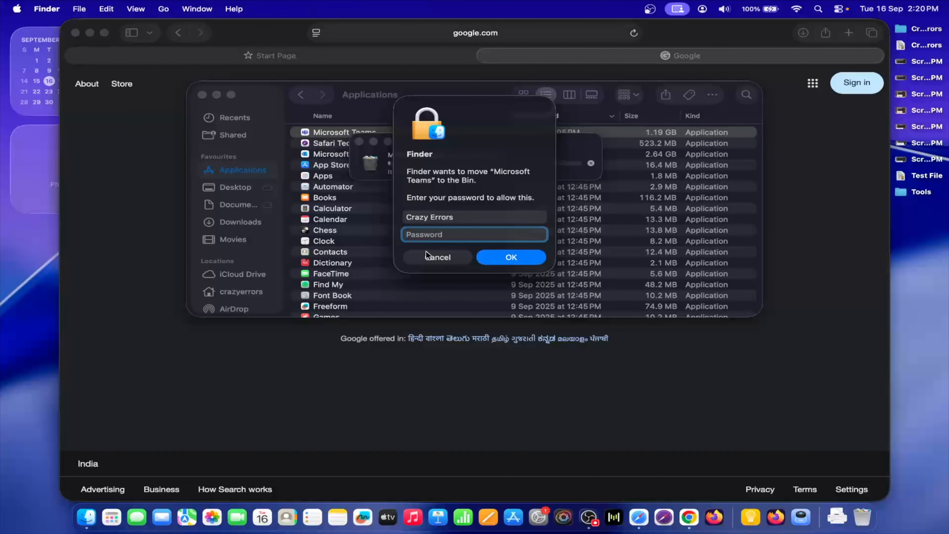
click(446, 260)
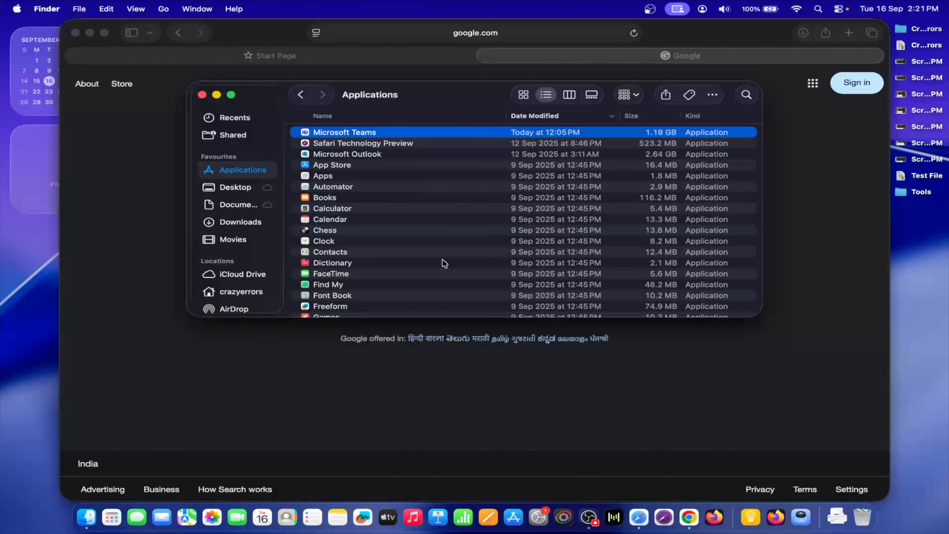
- Empty the Bin, permanently erasing its items
right_click(859, 518)
click(875, 473)
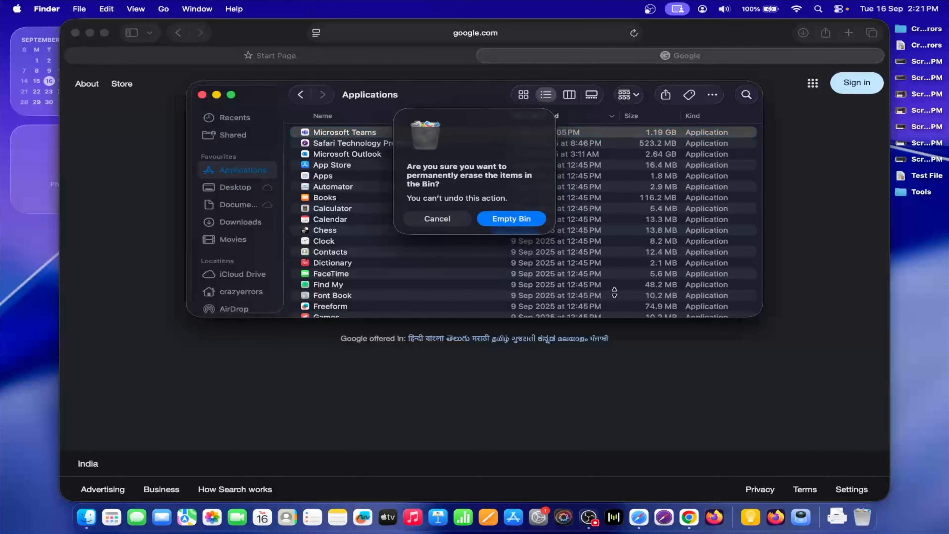
click(529, 223)
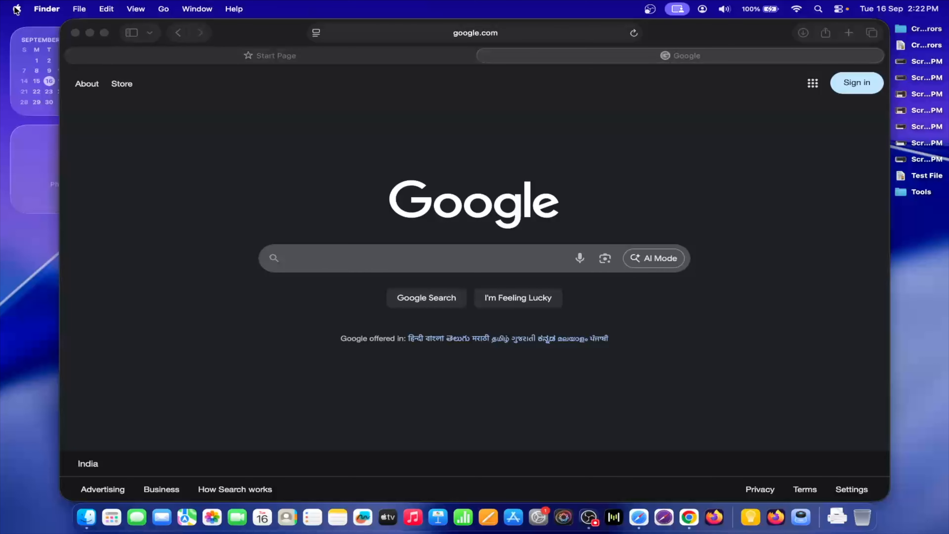
- Open Login Items & Extensions in System Settings and switch off background activity for Microsoft AutoUpdate
click(17, 9)
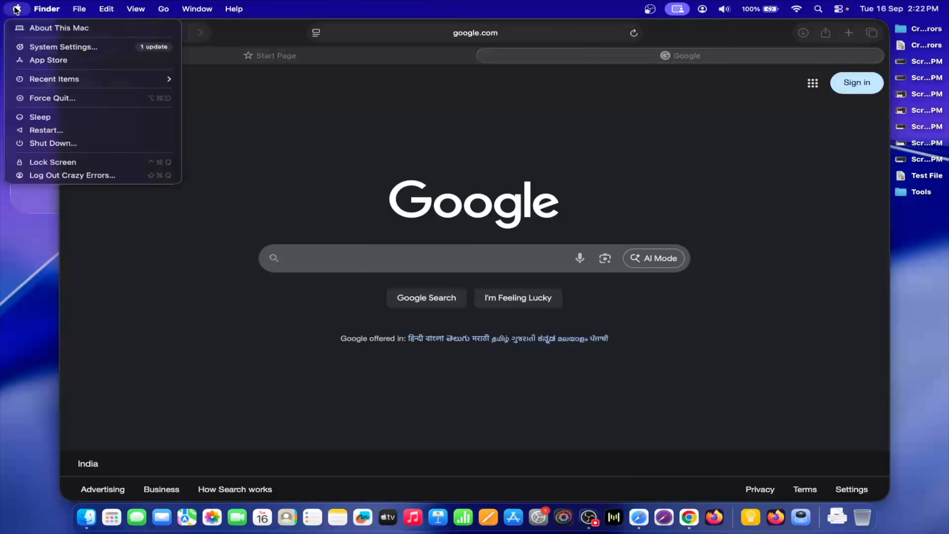
click(30, 48)
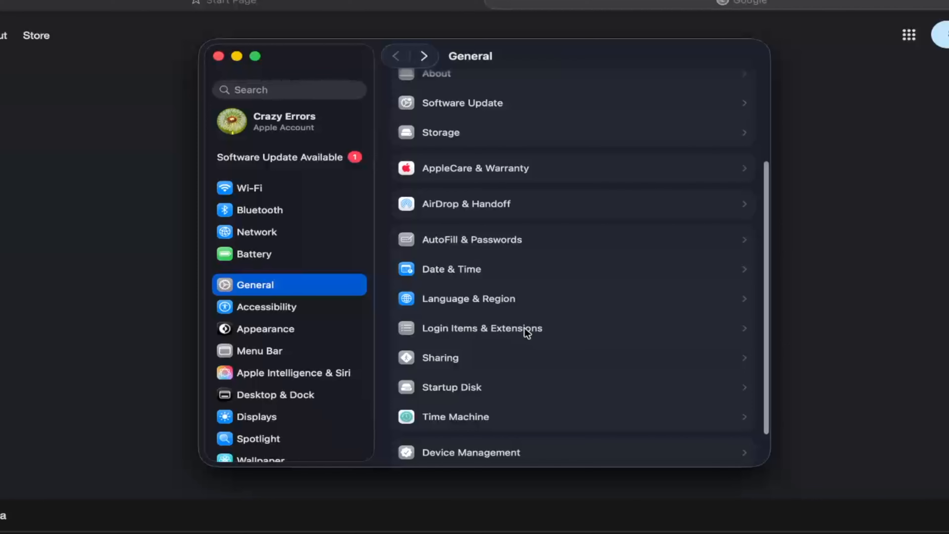
click(508, 316)
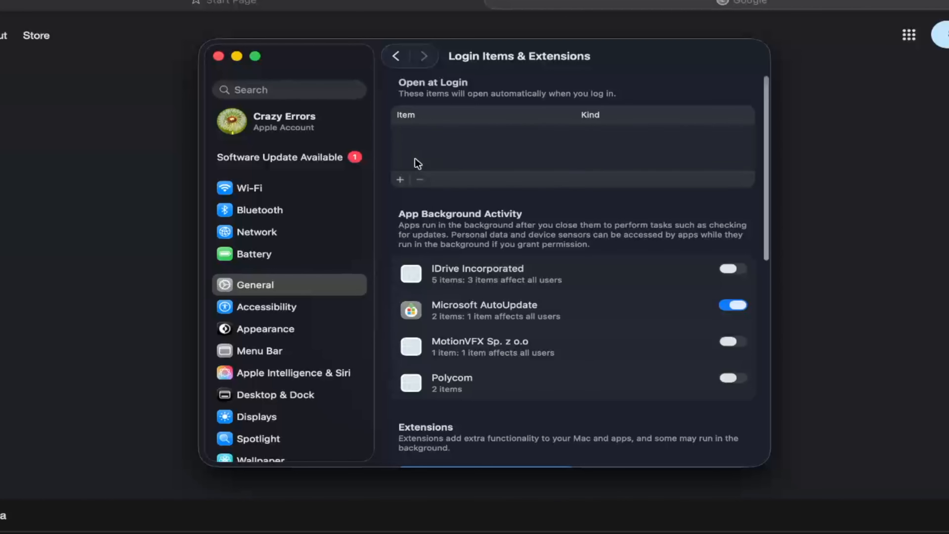
scroll(417, 163, down, 3)
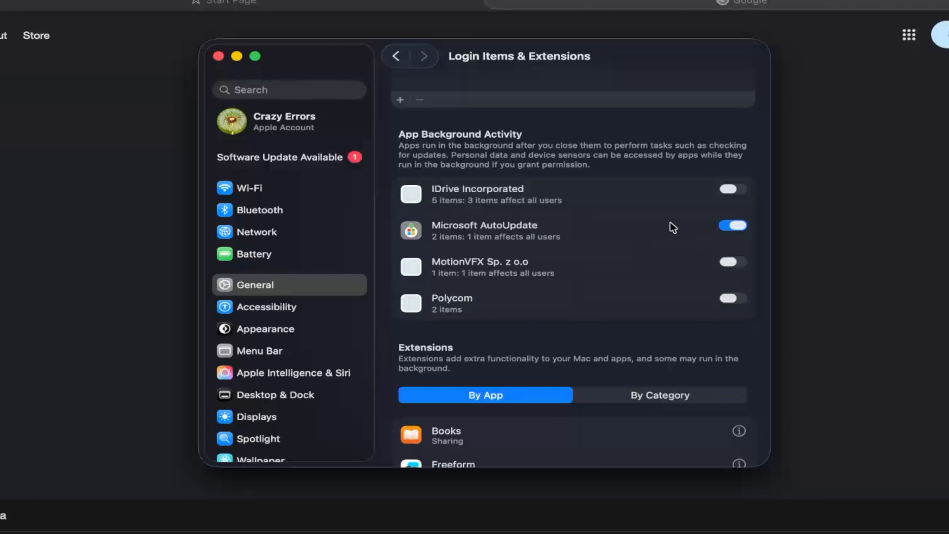
click(726, 227)
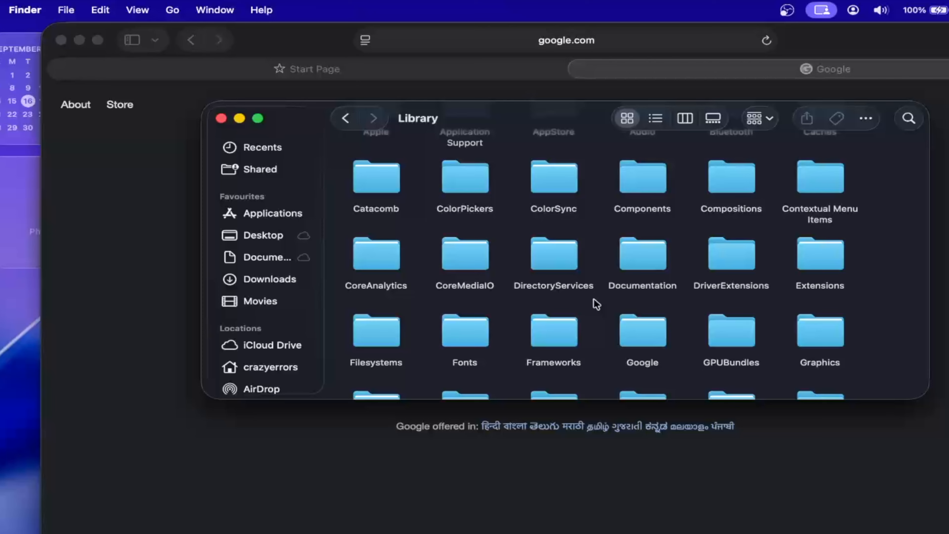
- Open the LaunchAgents folder inside Library and list its files by modification date, newest first
scroll(593, 303, down, 5)
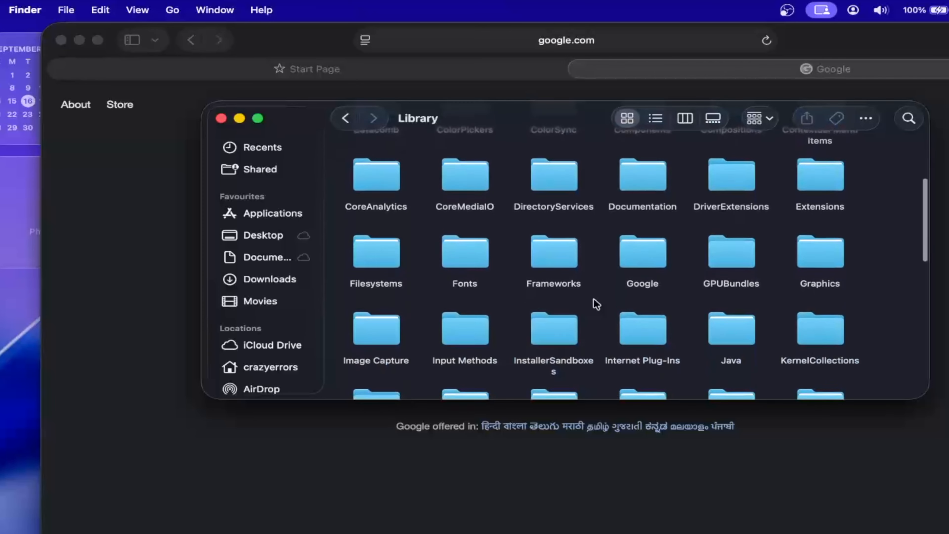
double_click(562, 259)
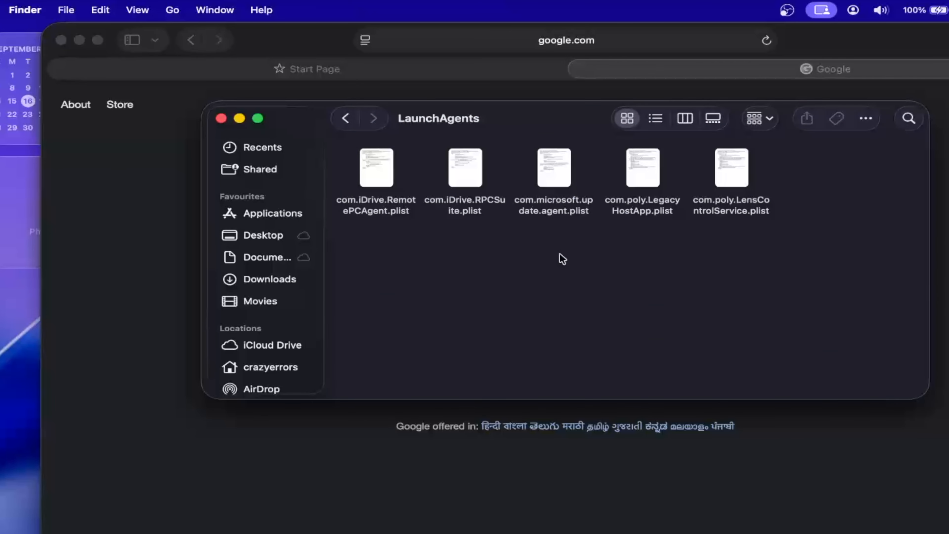
drag(836, 151, 358, 189)
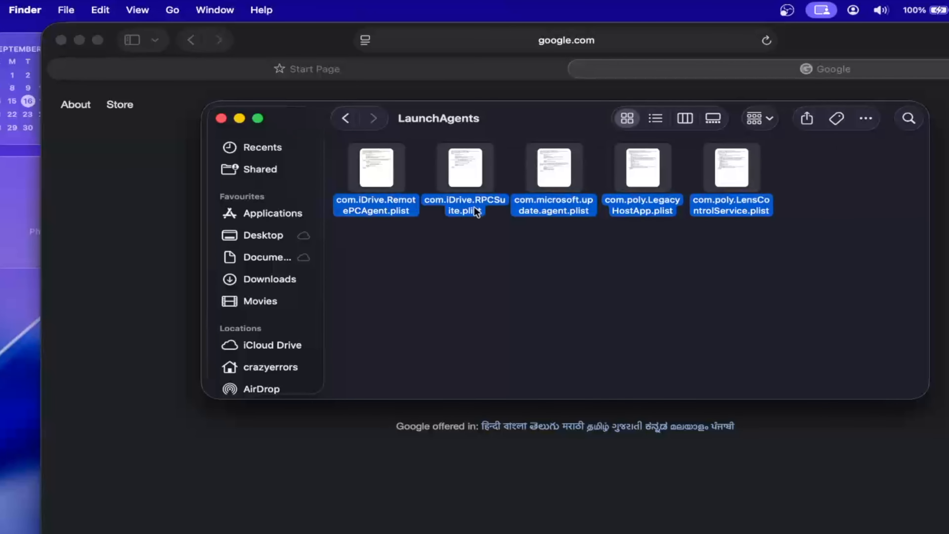
click(657, 119)
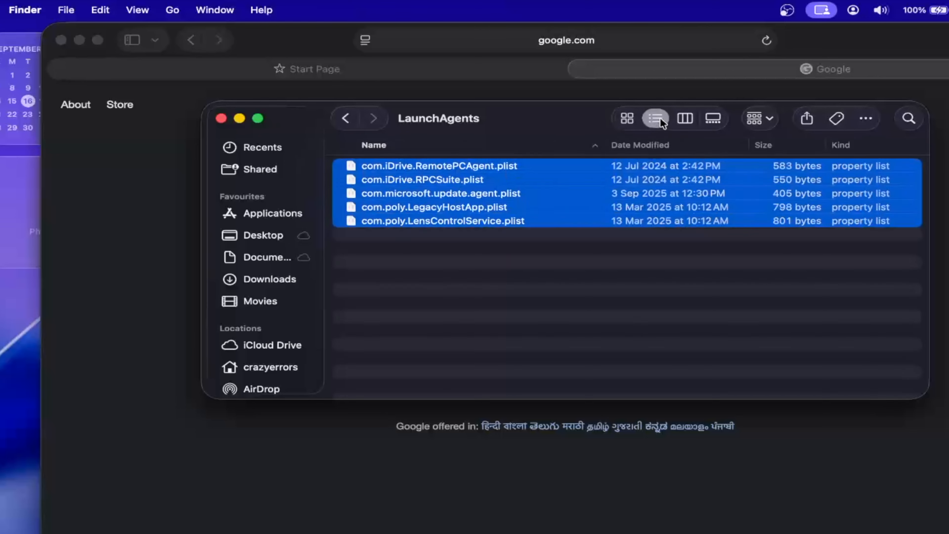
click(507, 242)
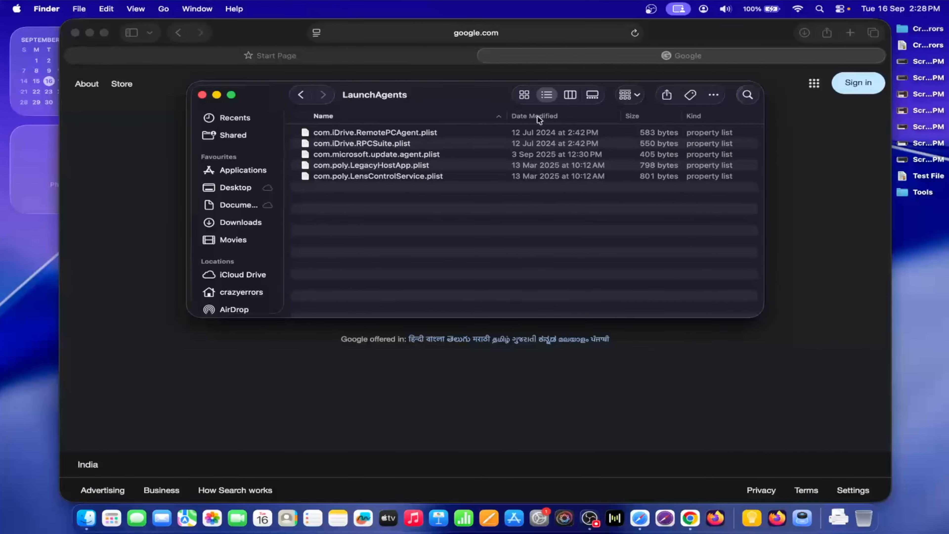
click(614, 138)
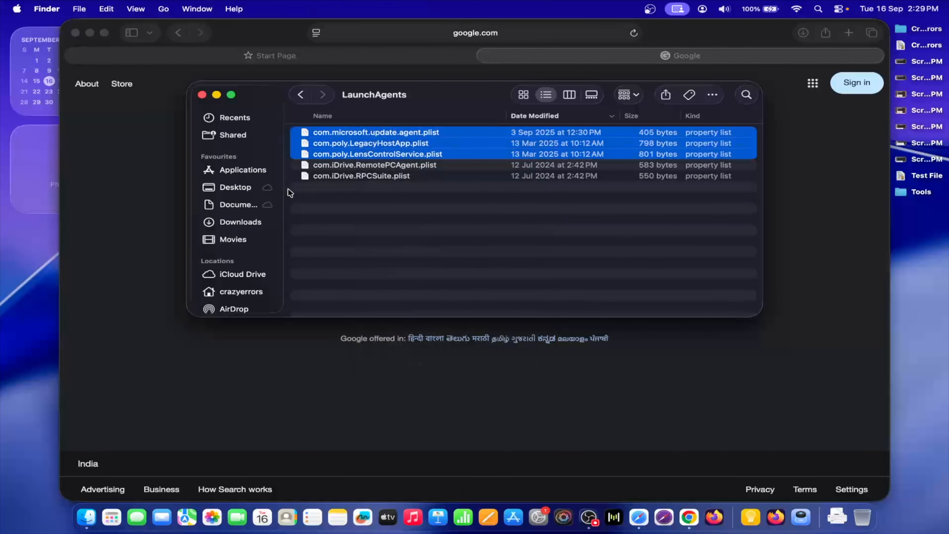
- Check the launch agent files individually, including com.microsoft.update.agent.plist and com.poly.LegacyHostApp.plist
click(400, 210)
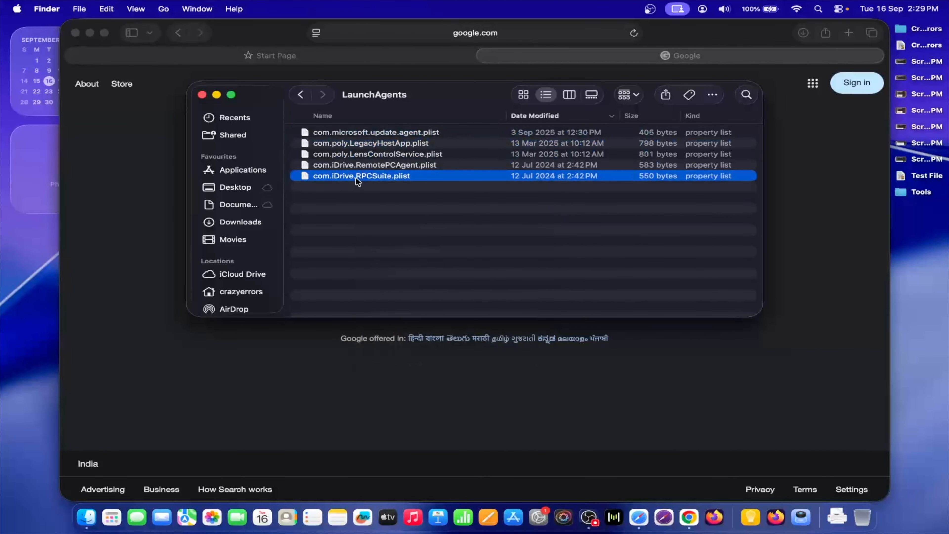
click(362, 133)
click(365, 146)
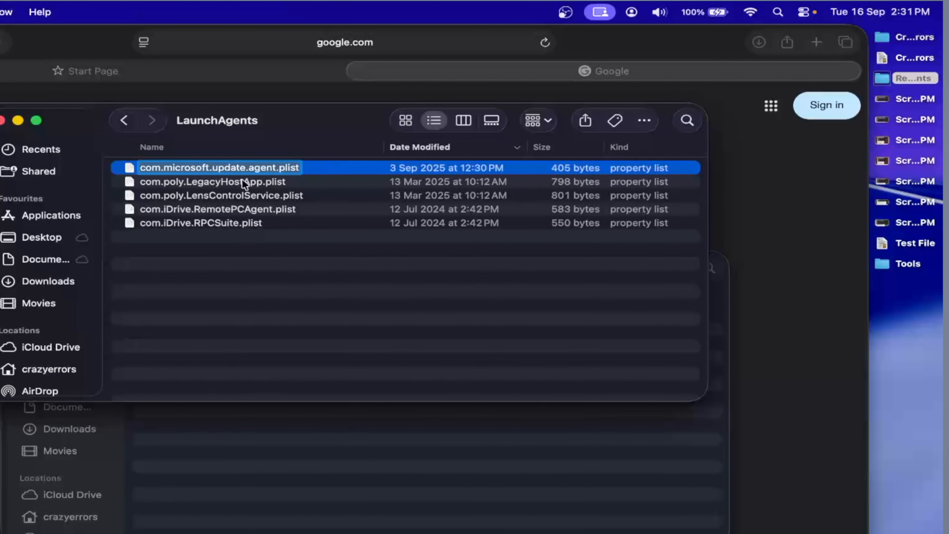
- Copy the com.microsoft.update.agent, com.poly.LegacyHostApp and com.poly.LensControlService plist files into the Remove LaunchAgents folder, and try moving the originals to the Bin
click(396, 145)
key(shift+Up)
key(shift+Down)
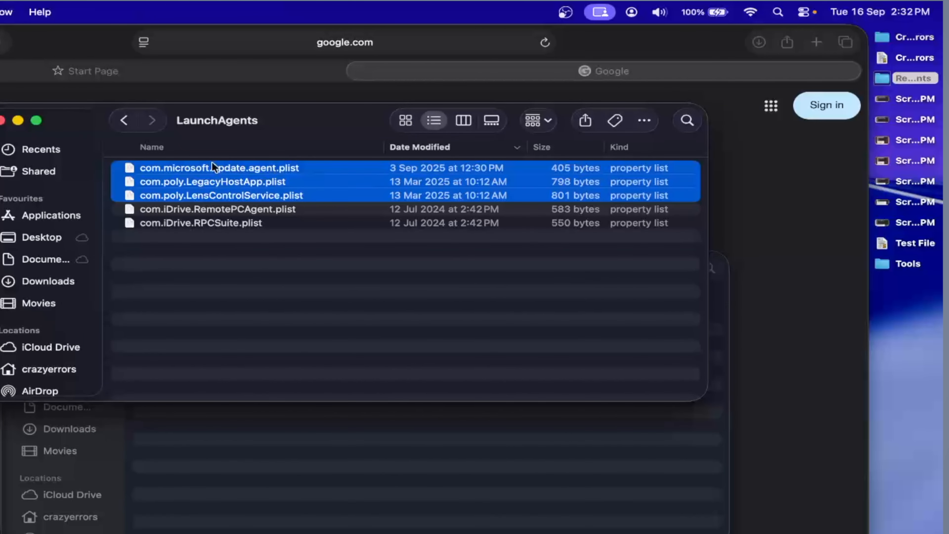
right_click(212, 172)
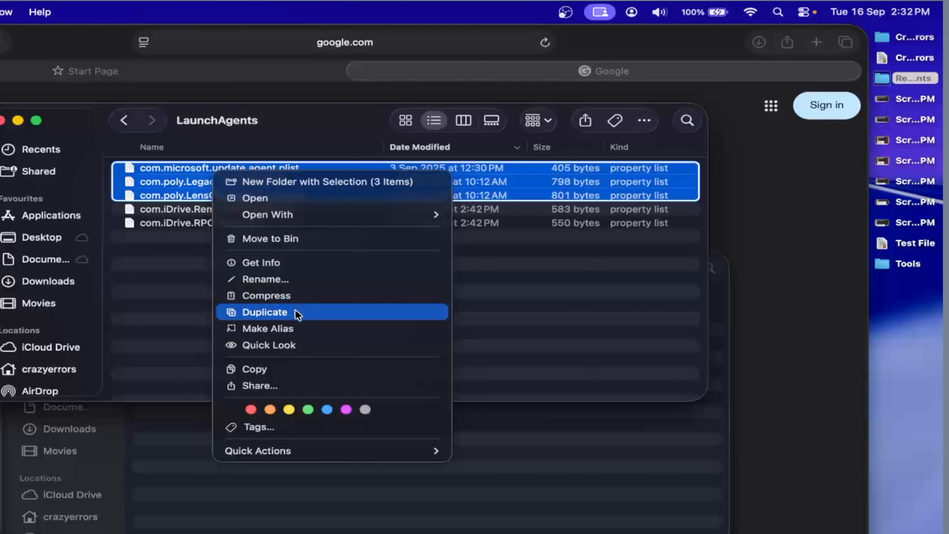
click(262, 369)
right_click(272, 445)
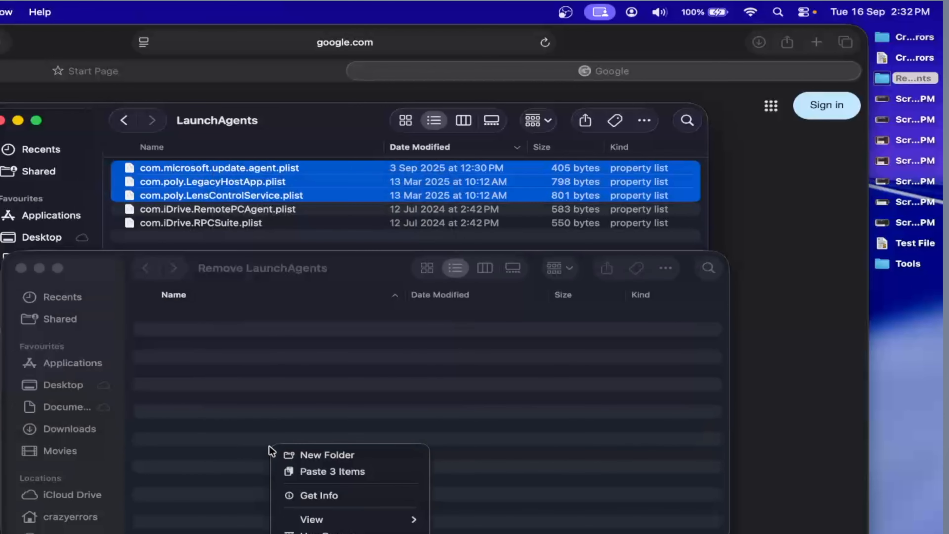
click(339, 472)
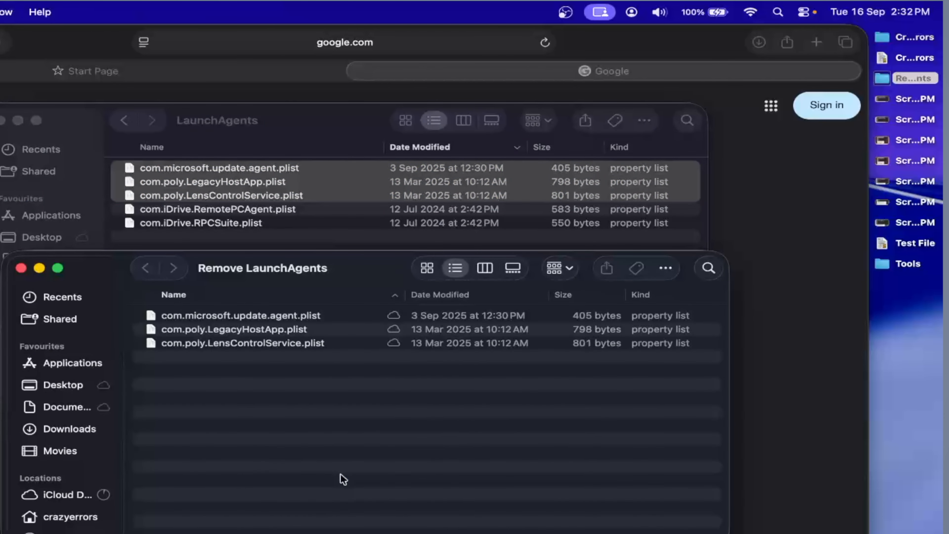
click(21, 267)
right_click(237, 174)
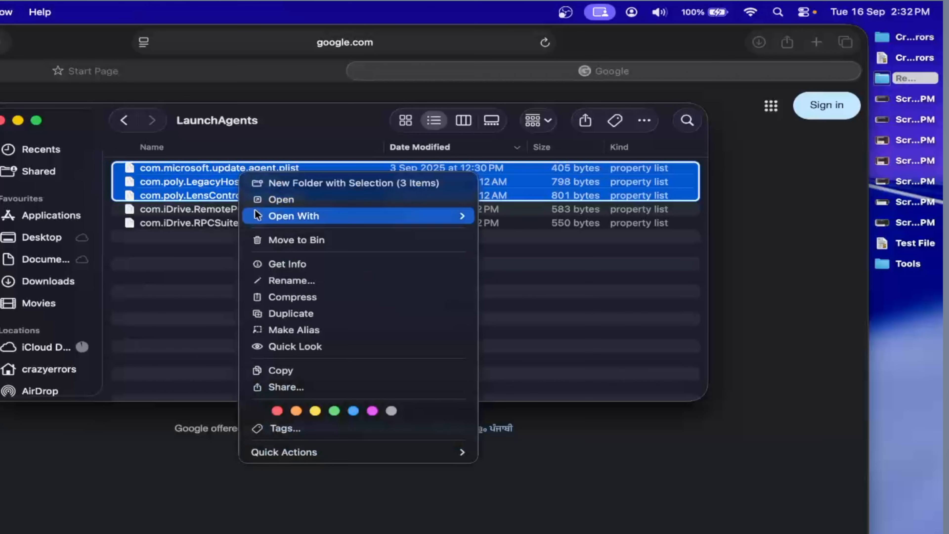
click(282, 241)
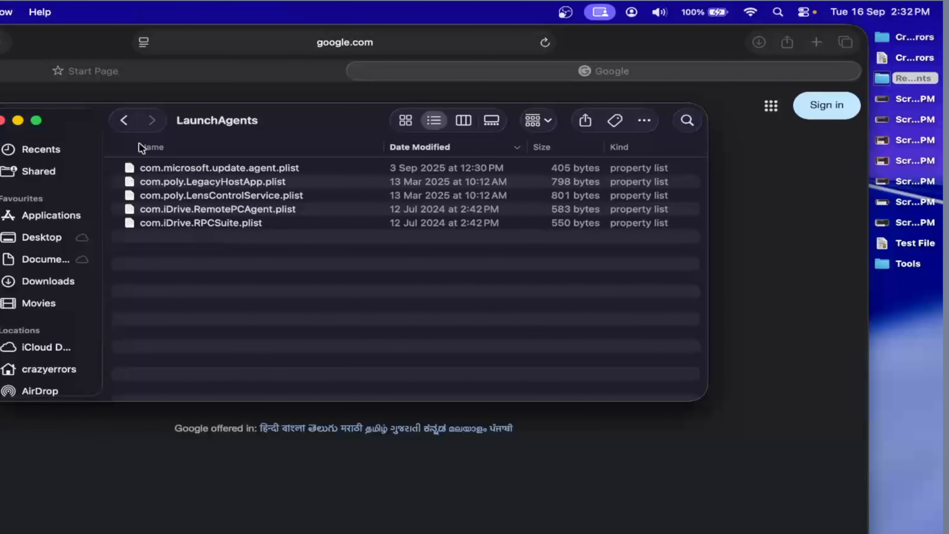
- Open the LaunchDaemons folder inside Library and sort its files by modification date, oldest first
click(125, 120)
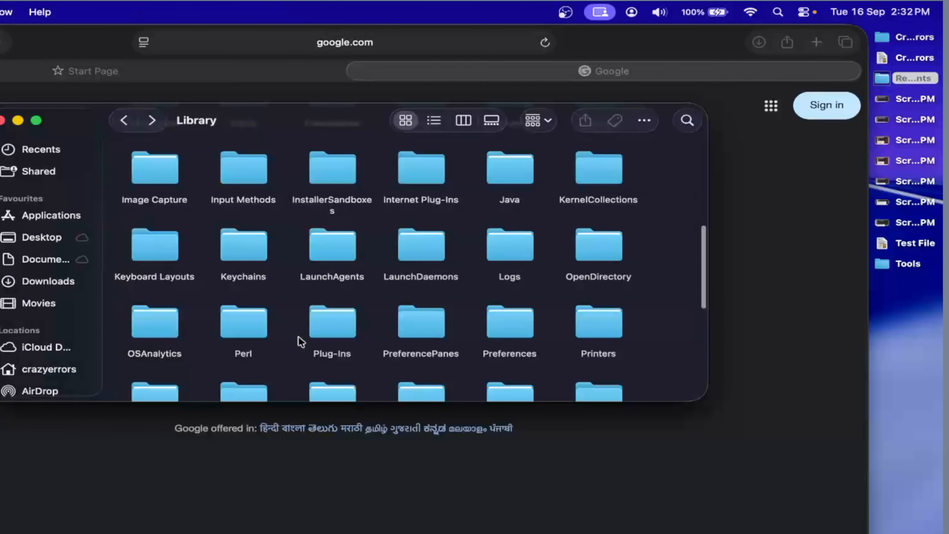
double_click(423, 252)
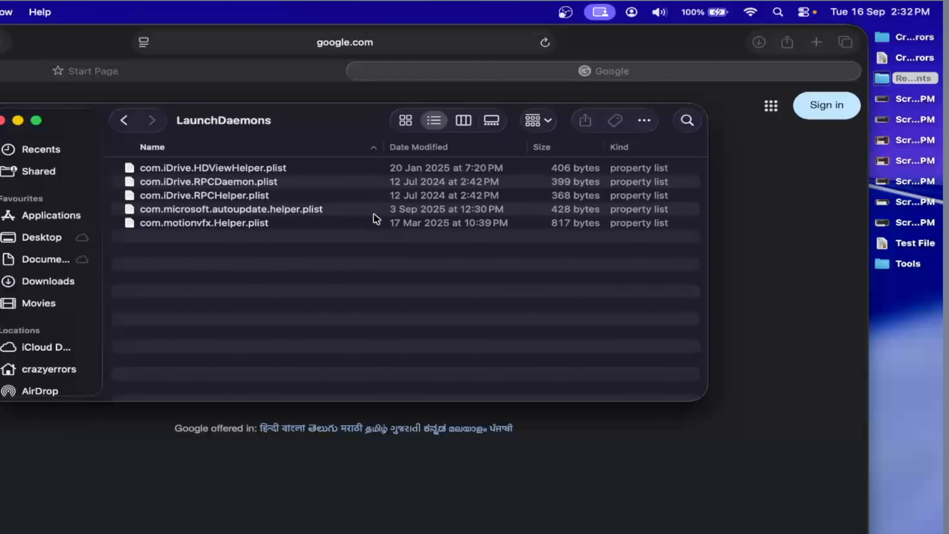
click(422, 146)
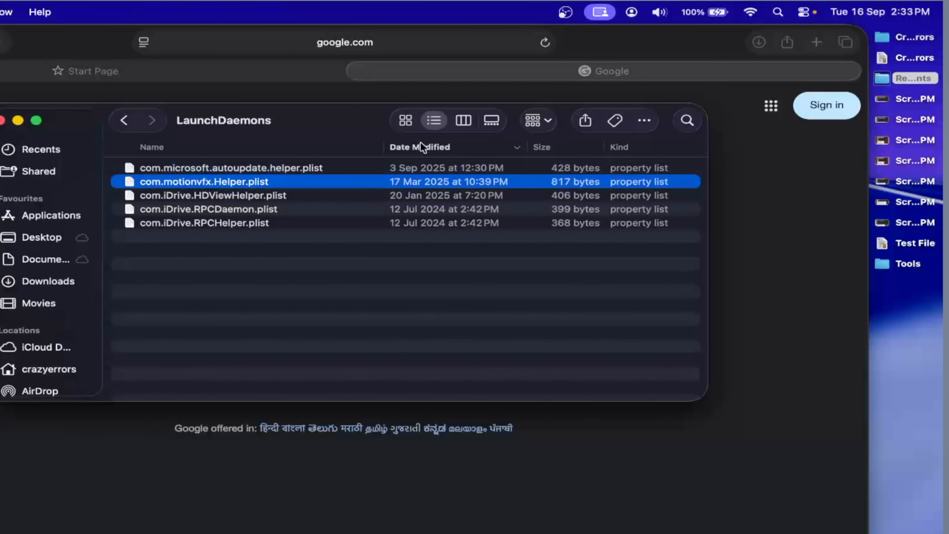
click(437, 147)
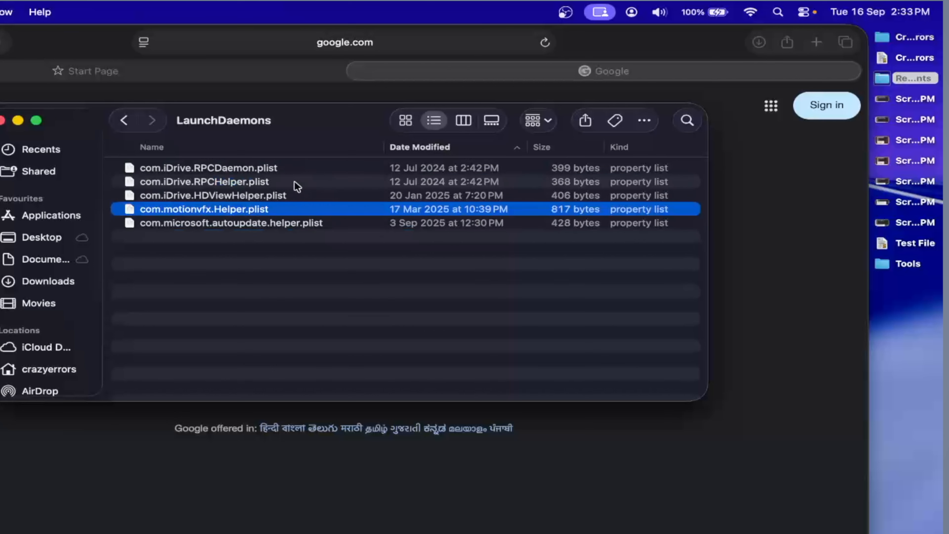
- Select the three com.iDrive plist files and create a desktop folder named Removed LaunchDaemons
click(234, 172)
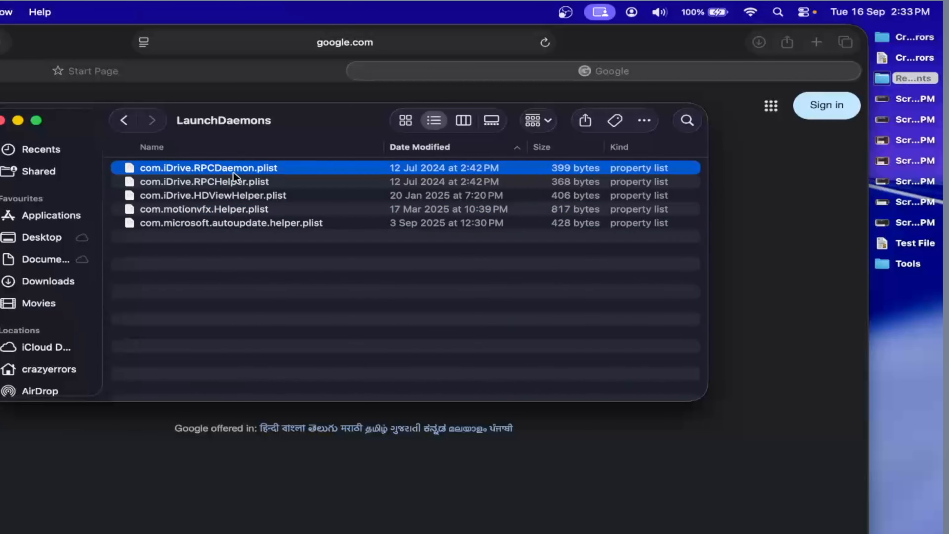
key(shift+Down)
key(shift+Down)
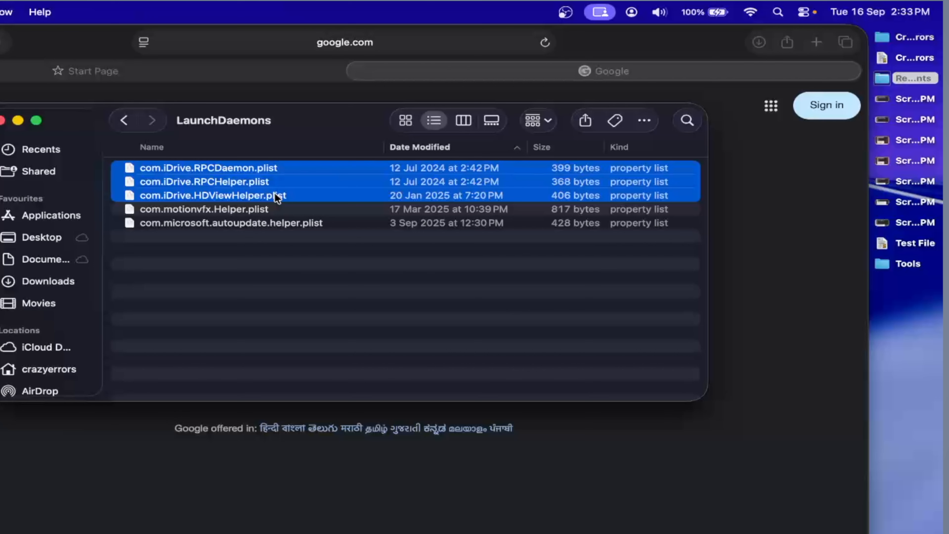
right_click(883, 292)
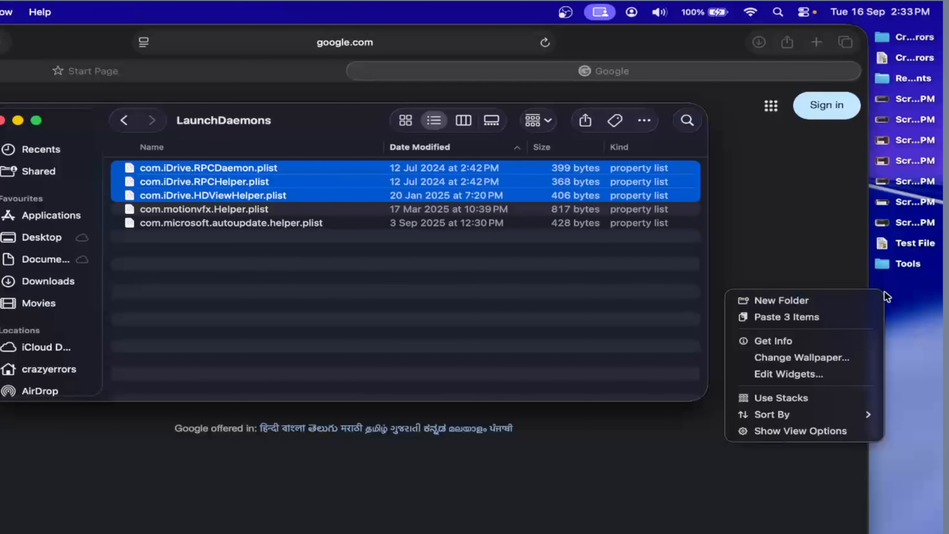
click(842, 302)
text(Removed)
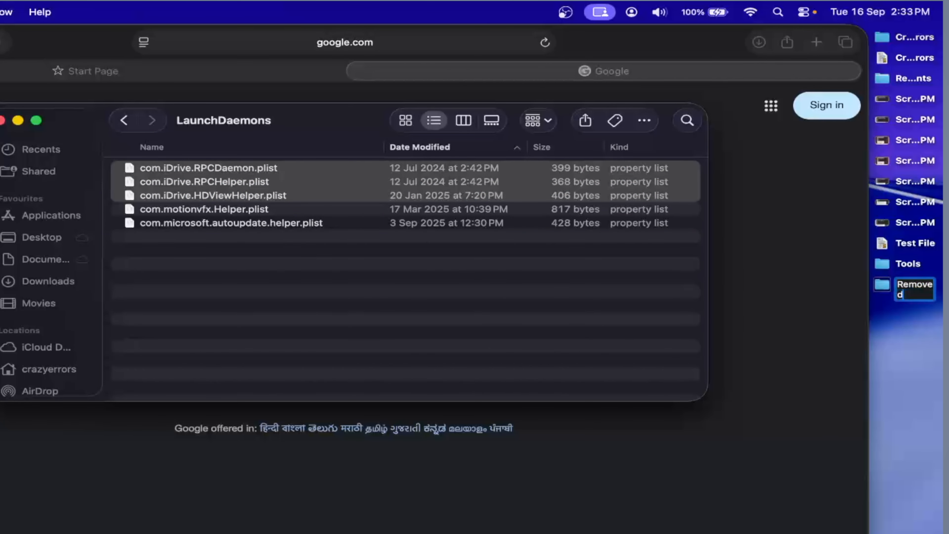
text( Lau)
- Copy the three selected com.iDrive files into the Removed LaunchDaemons folder and move the originals to the Bin
right_click(273, 187)
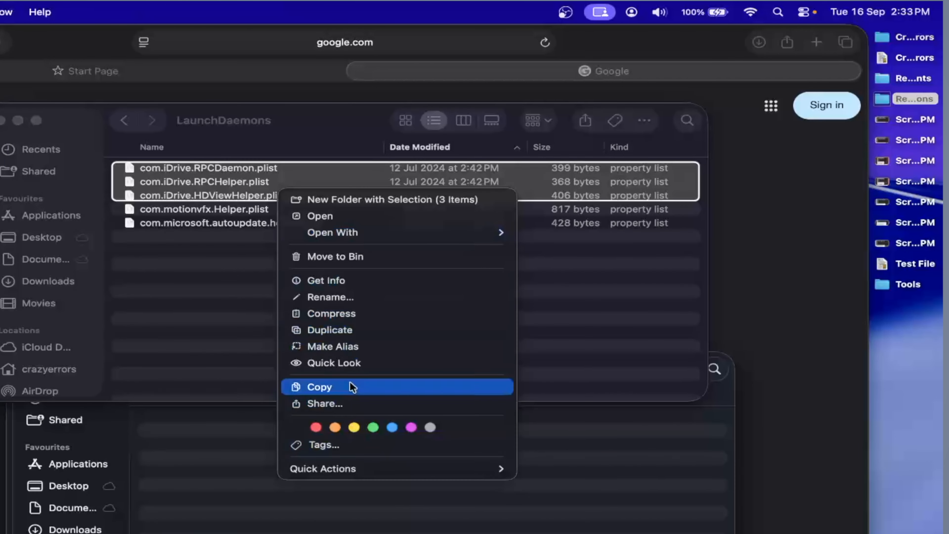
click(352, 384)
right_click(433, 459)
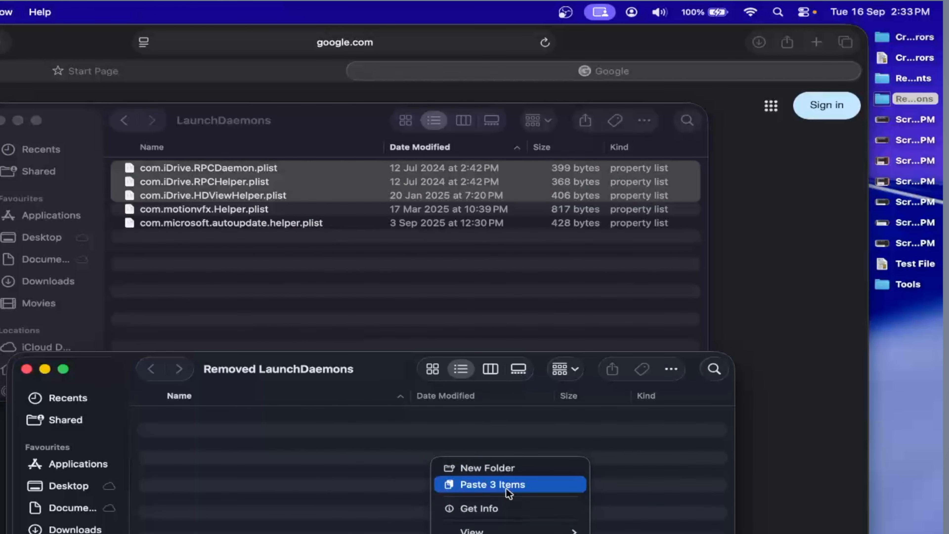
click(506, 488)
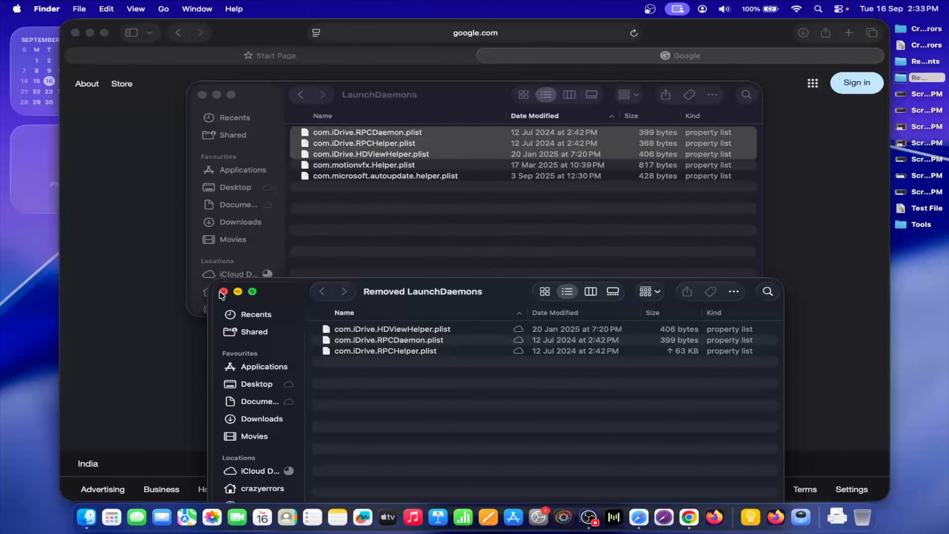
click(123, 331)
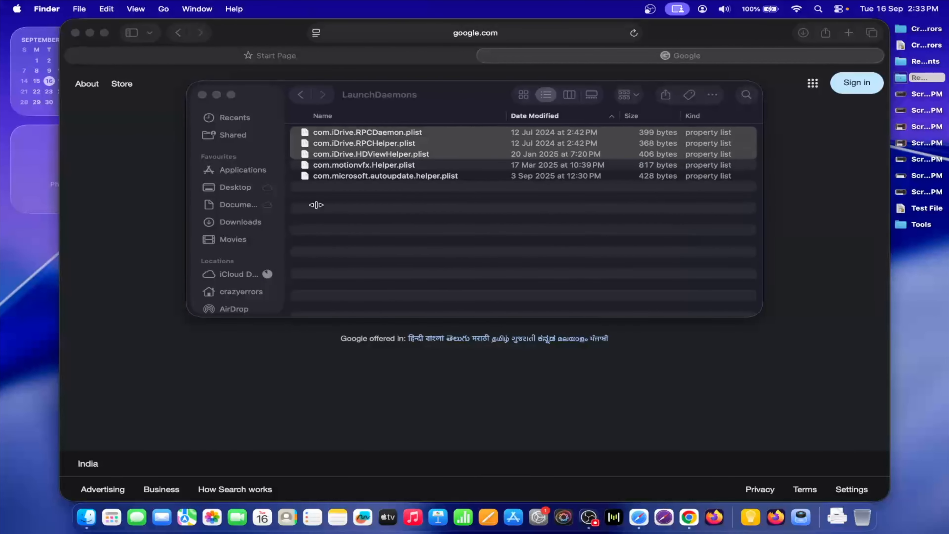
right_click(388, 142)
click(424, 192)
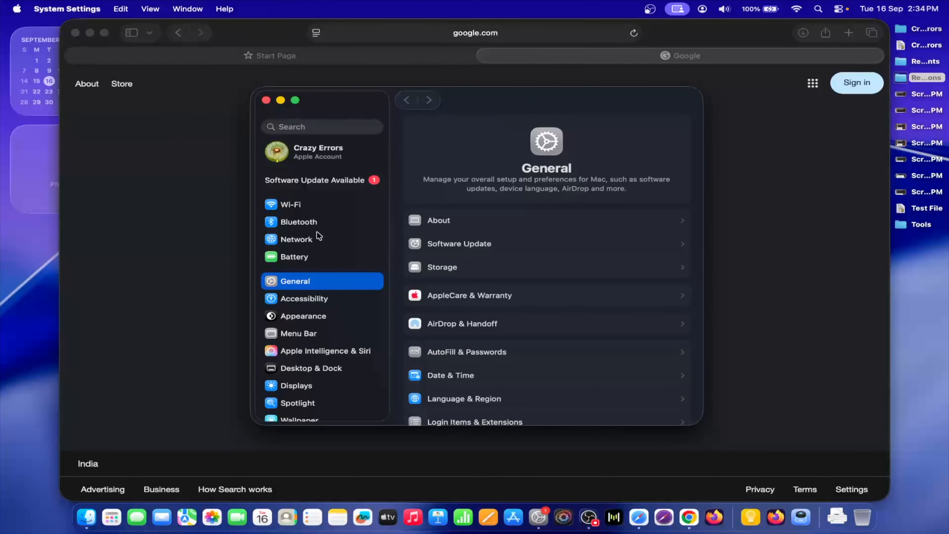
- Open the connected Wi-Fi network's DNS details in the Network settings and remove the listed DNS server
click(312, 242)
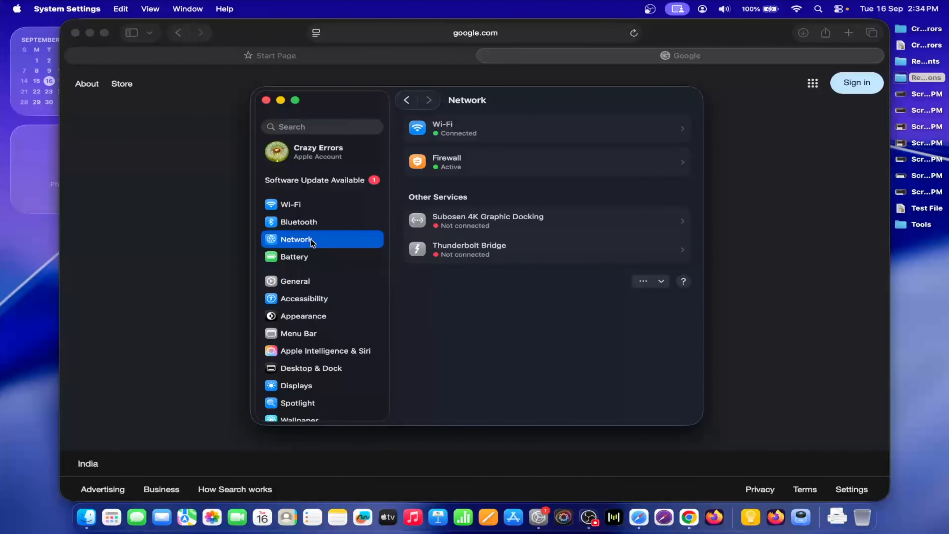
click(553, 130)
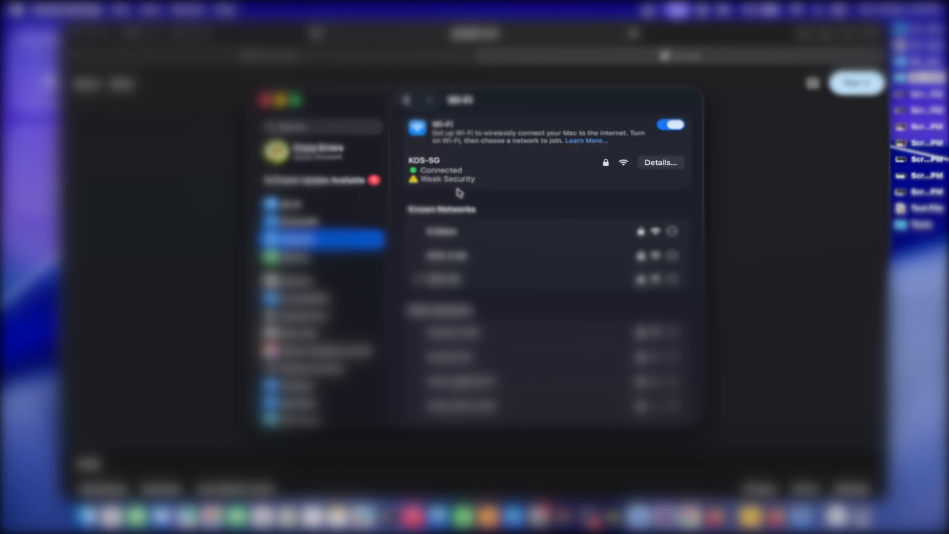
click(667, 163)
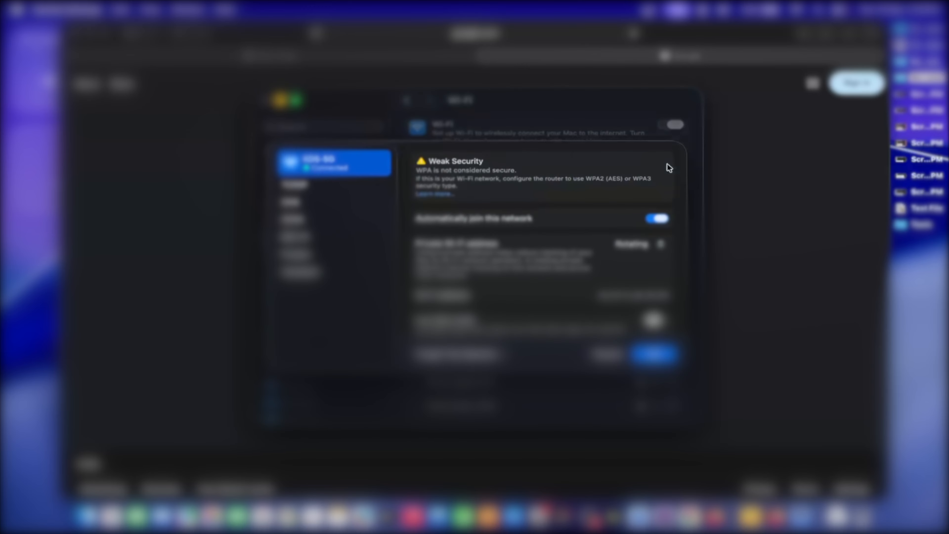
click(291, 206)
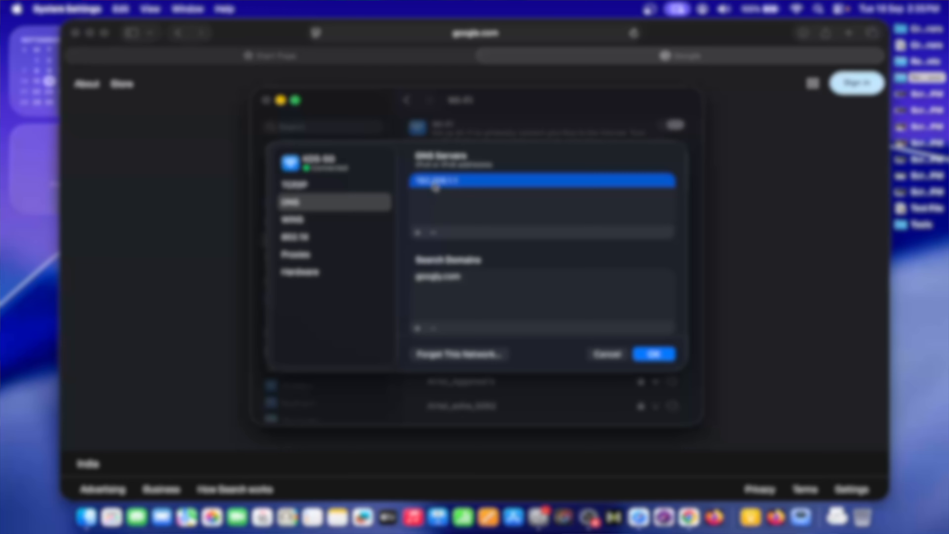
click(433, 233)
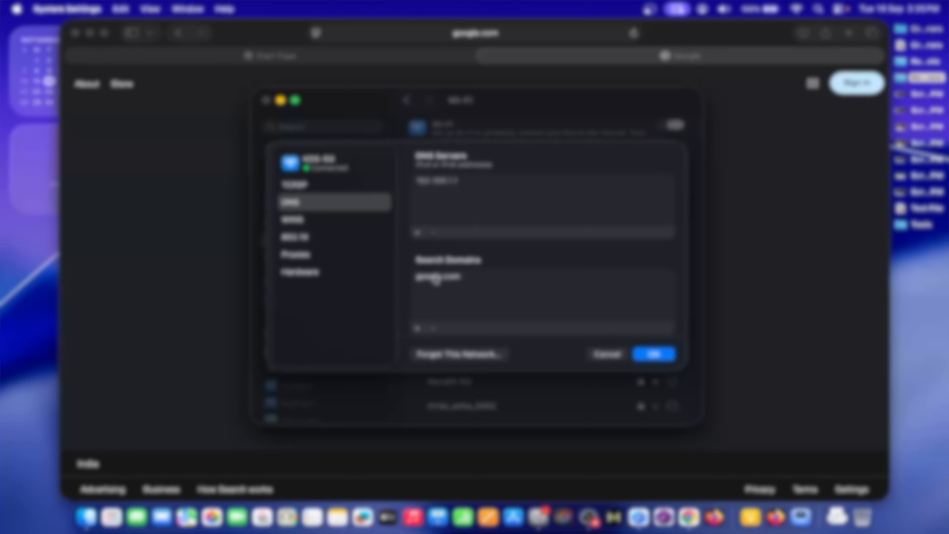
- Remove the listed search domain from the Wi-Fi network's DNS details and save the changes
click(436, 280)
click(436, 280)
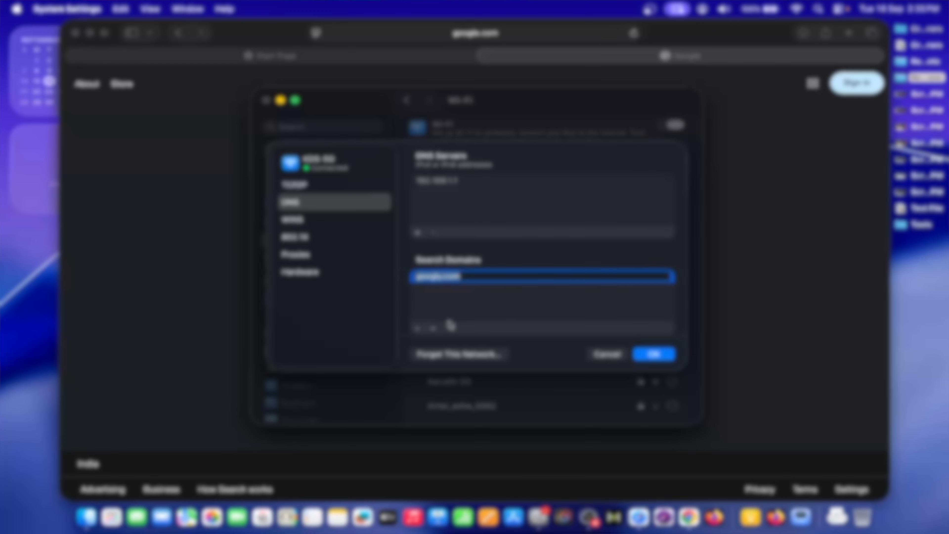
click(433, 328)
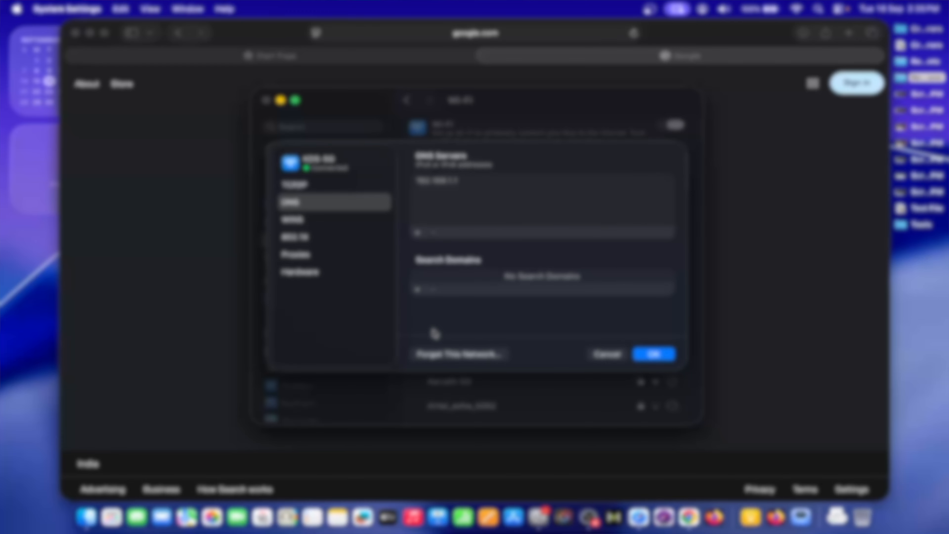
click(658, 355)
click(317, 255)
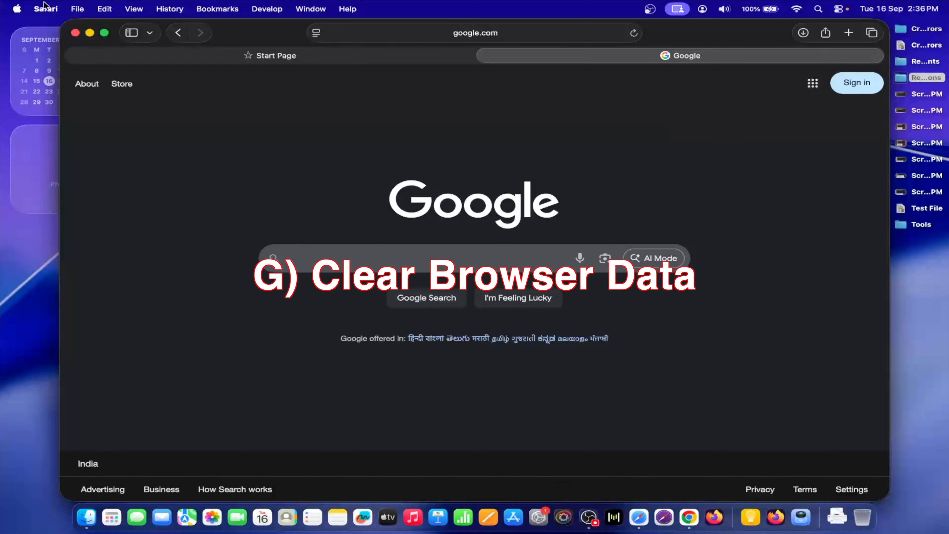
- Clear the Safari browsing history for Today and Yesterday
click(48, 8)
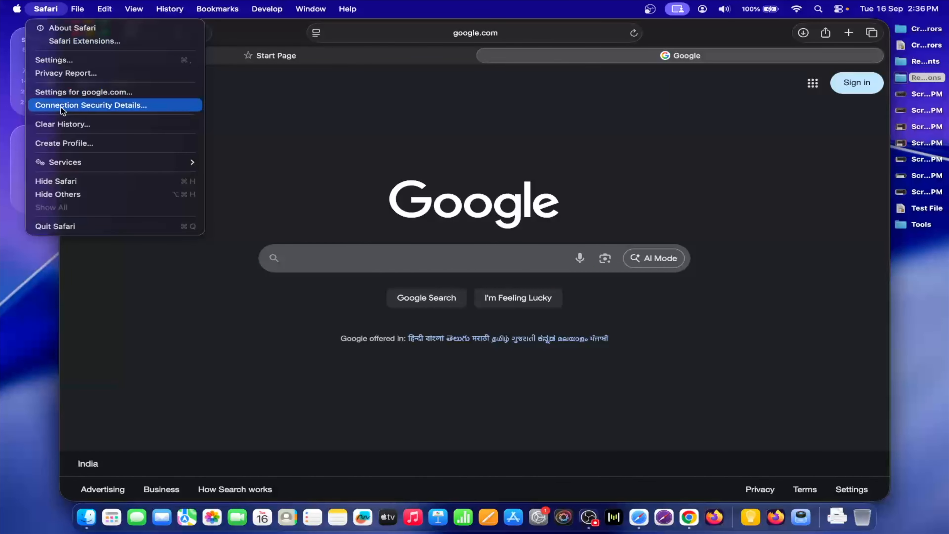
click(62, 124)
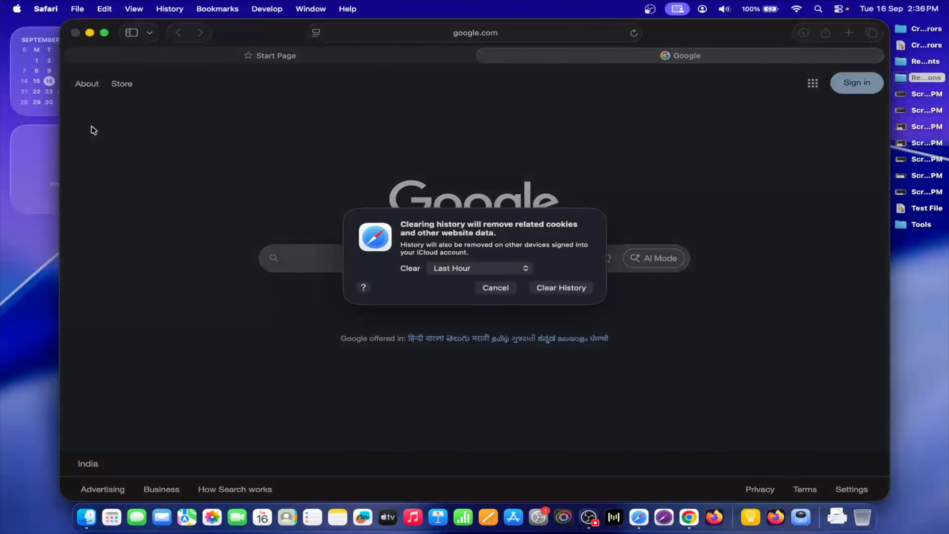
click(469, 272)
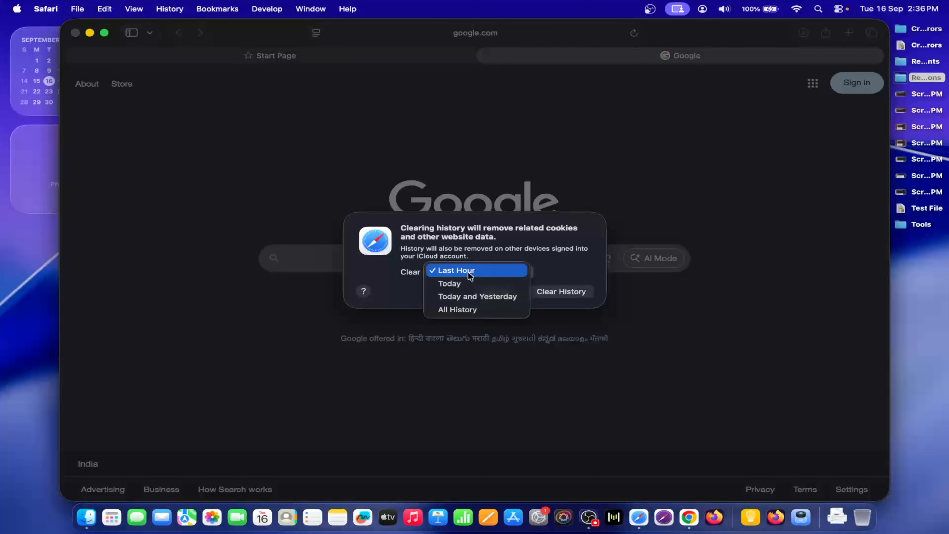
click(489, 299)
click(565, 292)
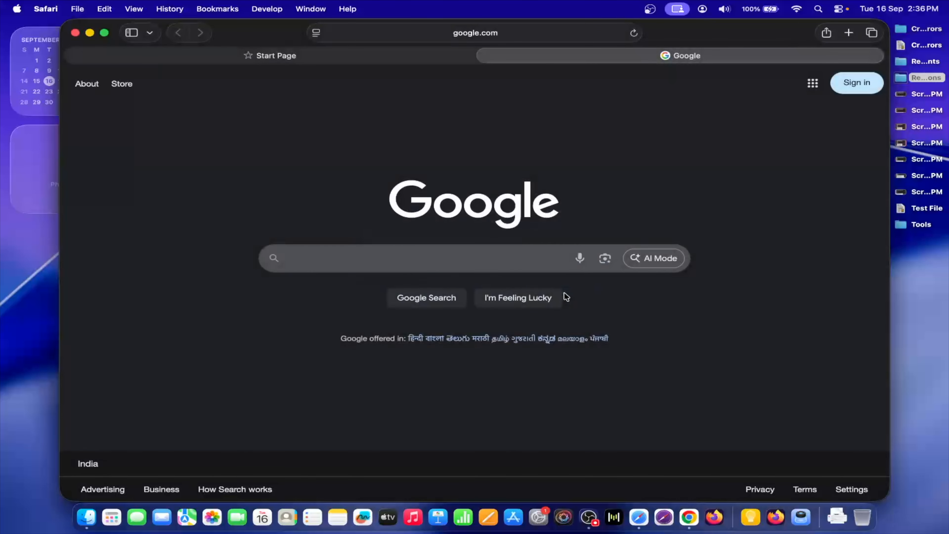
- Remove all stored website data through Safari's Privacy settings, confirm the removal, and close the settings
click(46, 9)
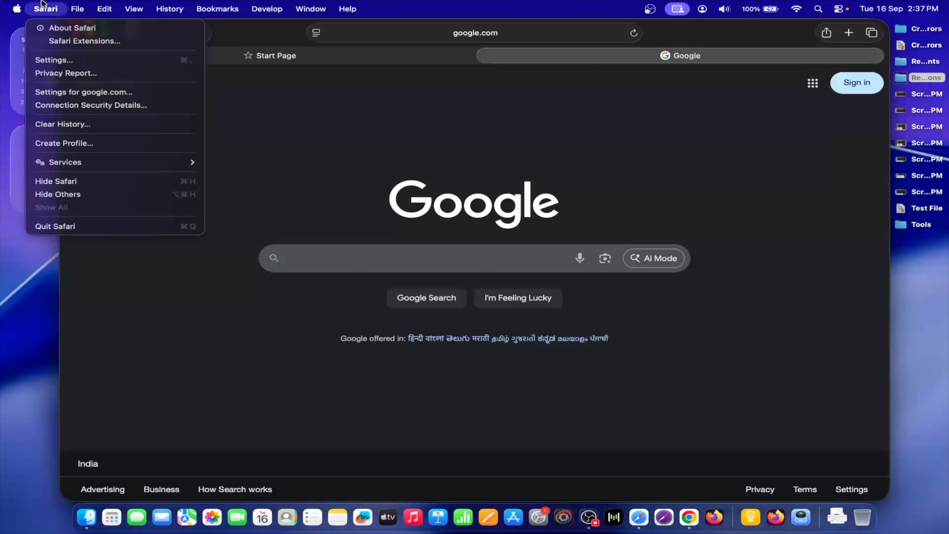
click(57, 57)
click(524, 169)
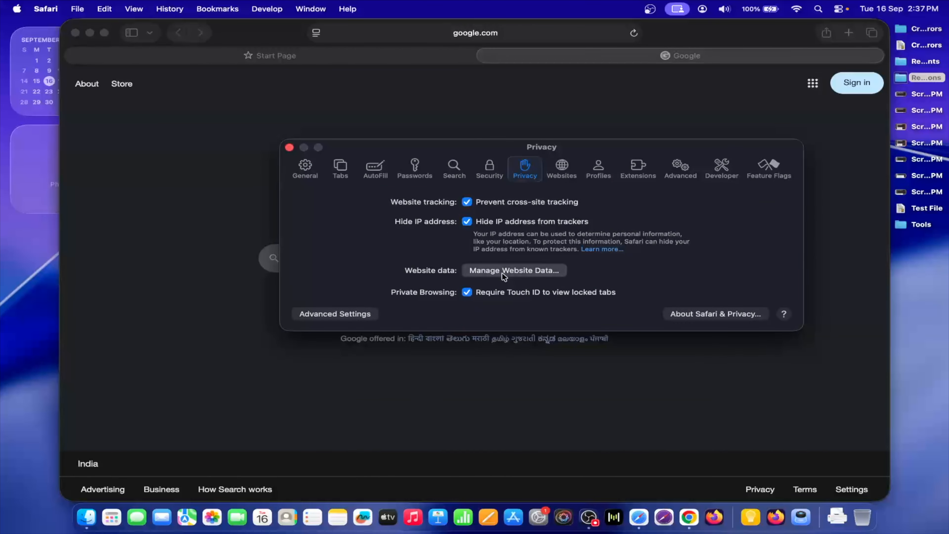
click(502, 272)
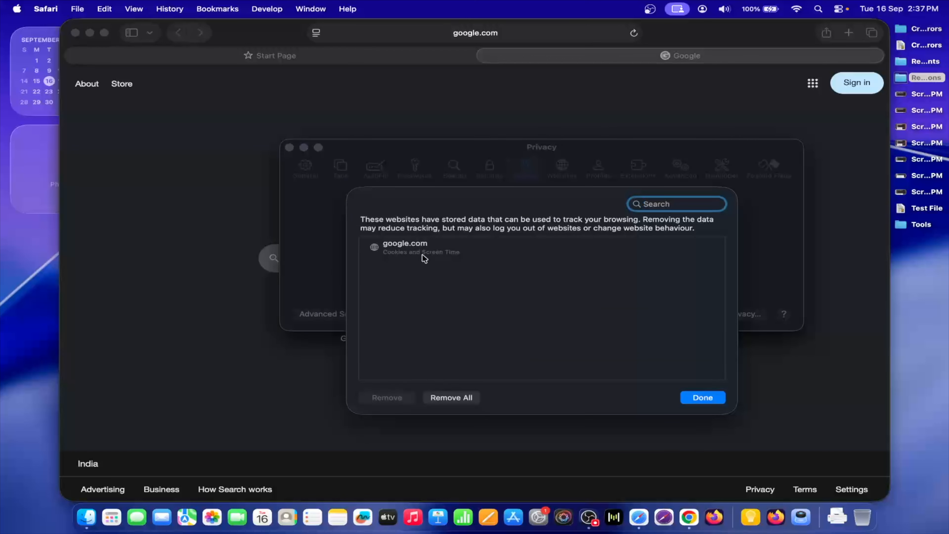
click(423, 255)
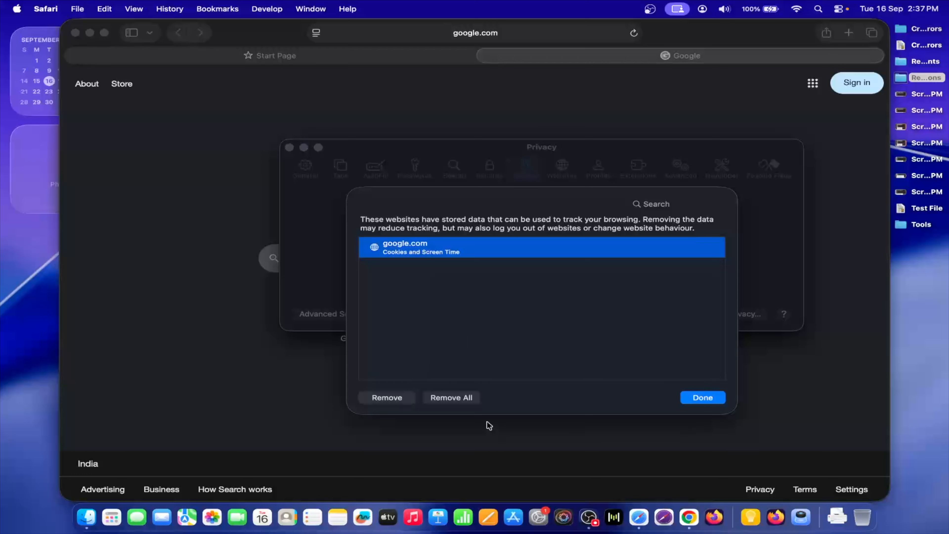
click(458, 398)
click(510, 221)
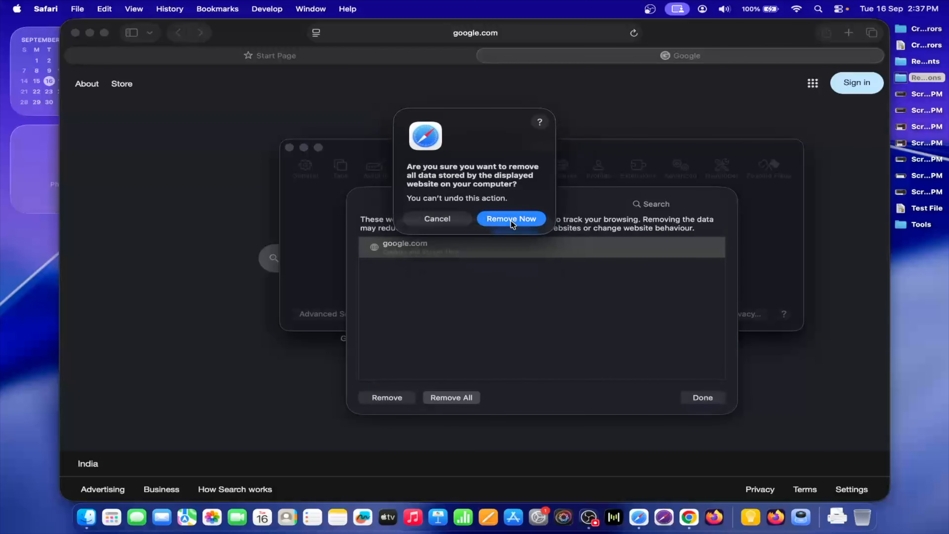
click(702, 397)
key(super+w)
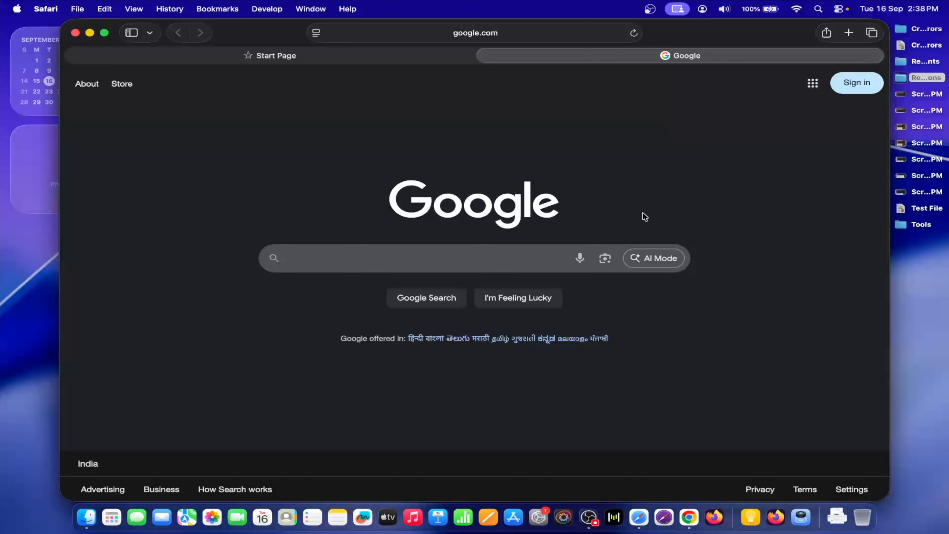
- Switch to Chrome and open the advanced Delete browsing data options from its browsing history page
click(689, 517)
click(752, 67)
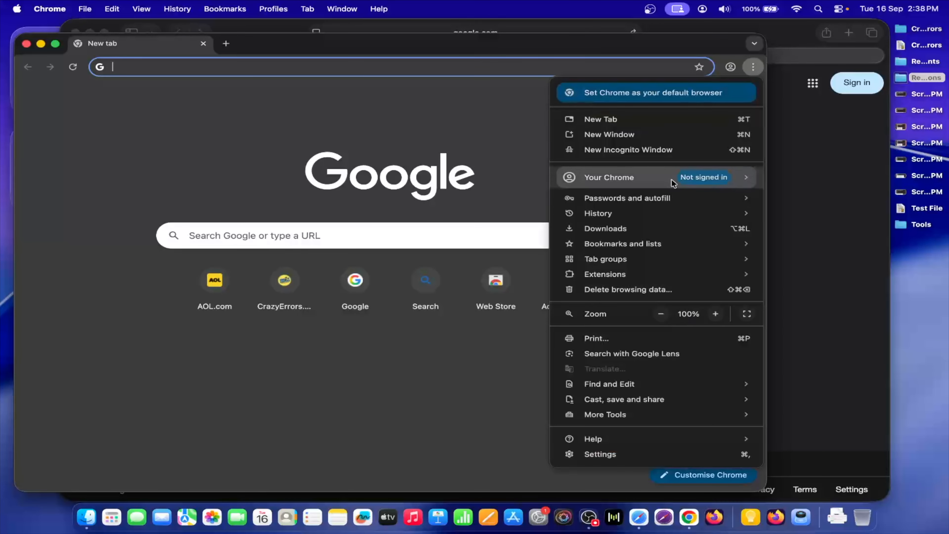
mouse_move(633, 211)
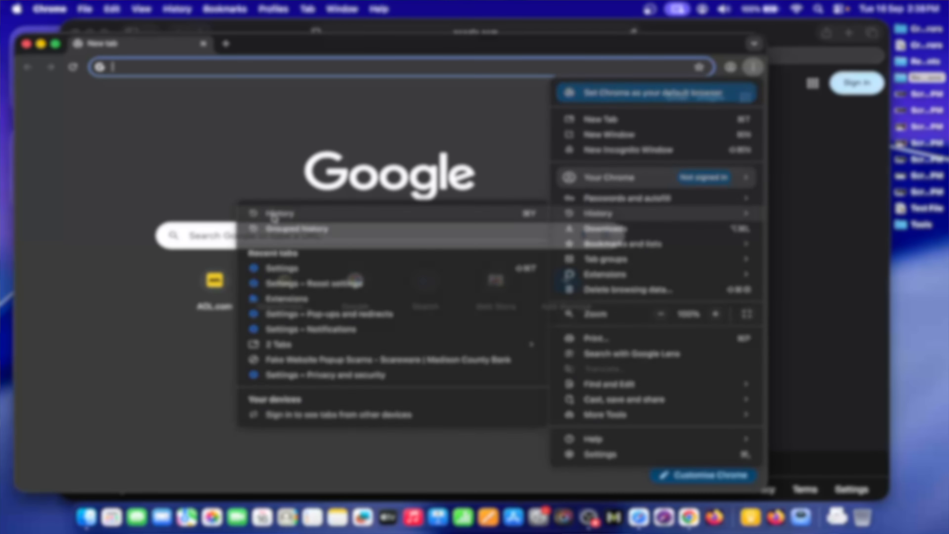
click(274, 215)
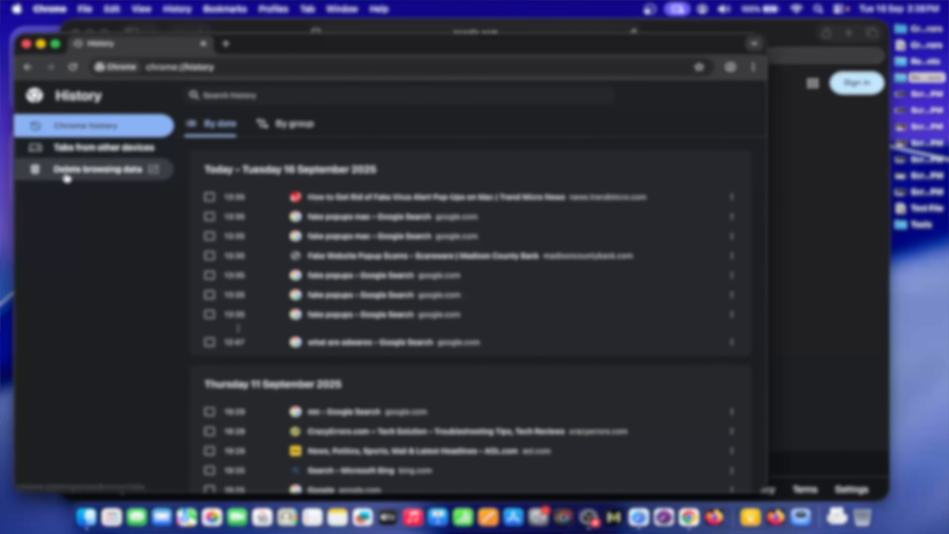
click(95, 172)
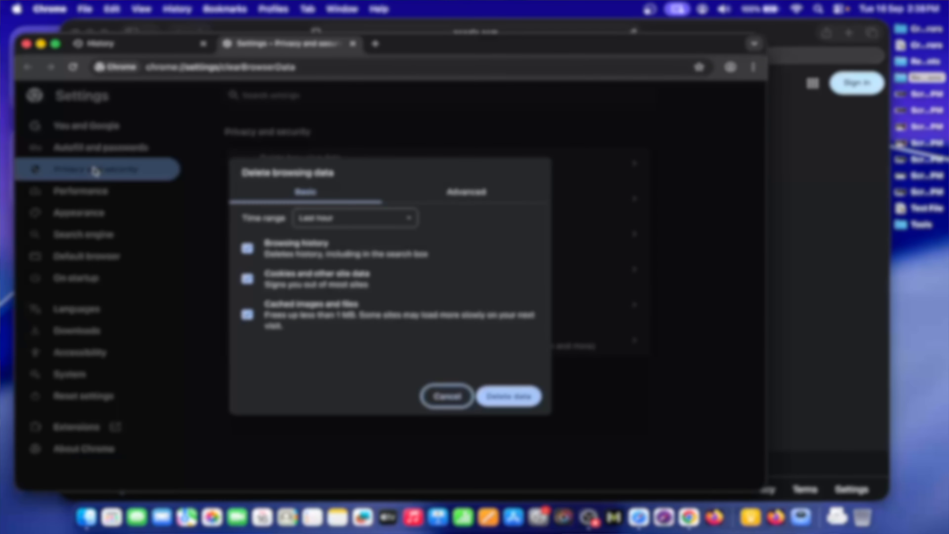
click(466, 193)
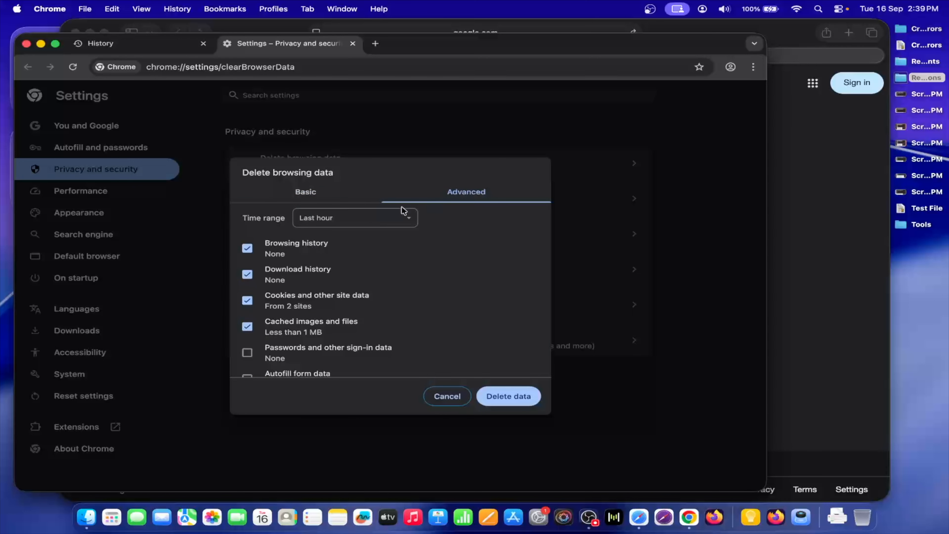
- Delete Chrome's browsing data for the last 24 hours, additionally including autofill form data, site settings and hosted app data
click(348, 218)
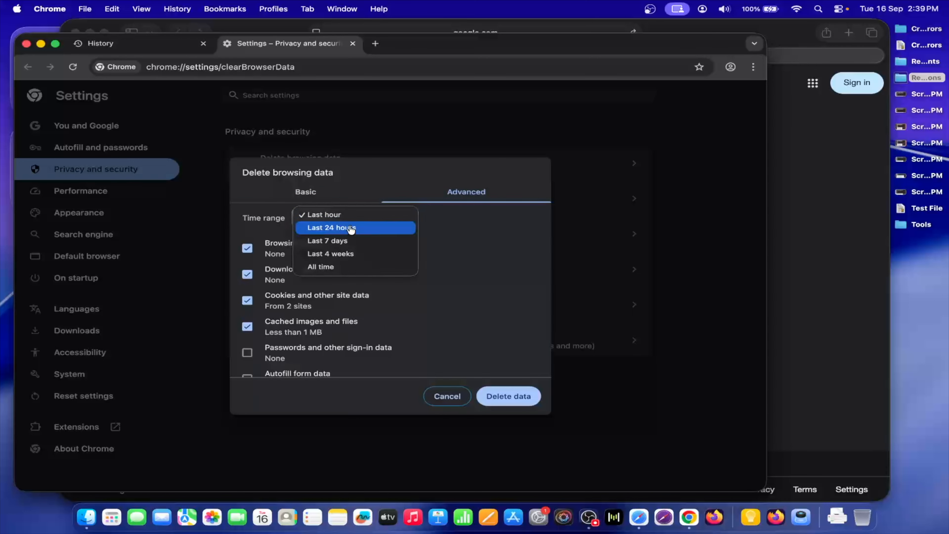
click(346, 229)
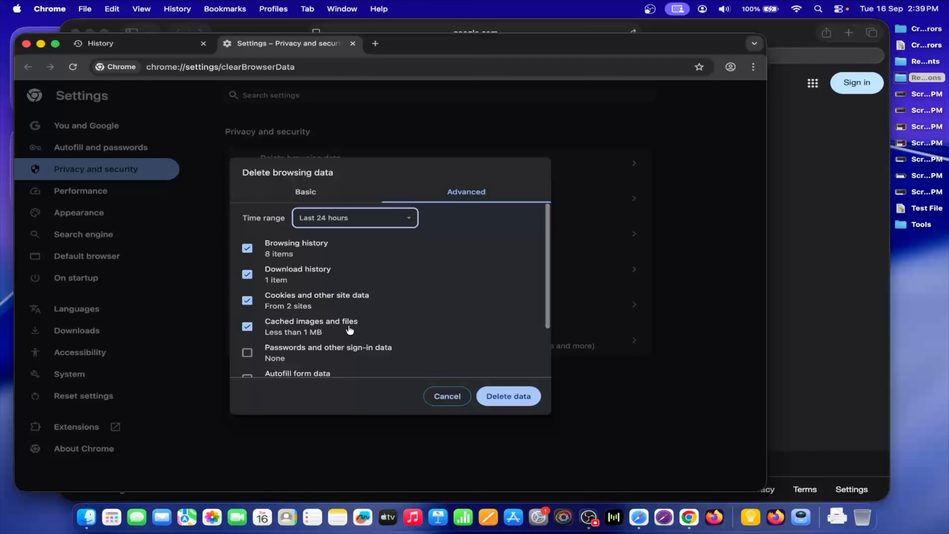
scroll(350, 324, down, 3)
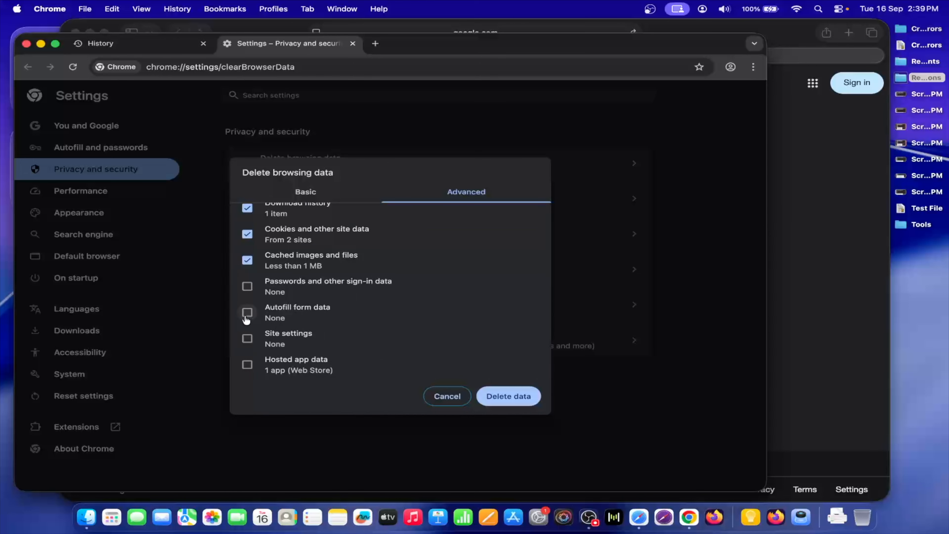
click(247, 316)
click(248, 340)
click(247, 365)
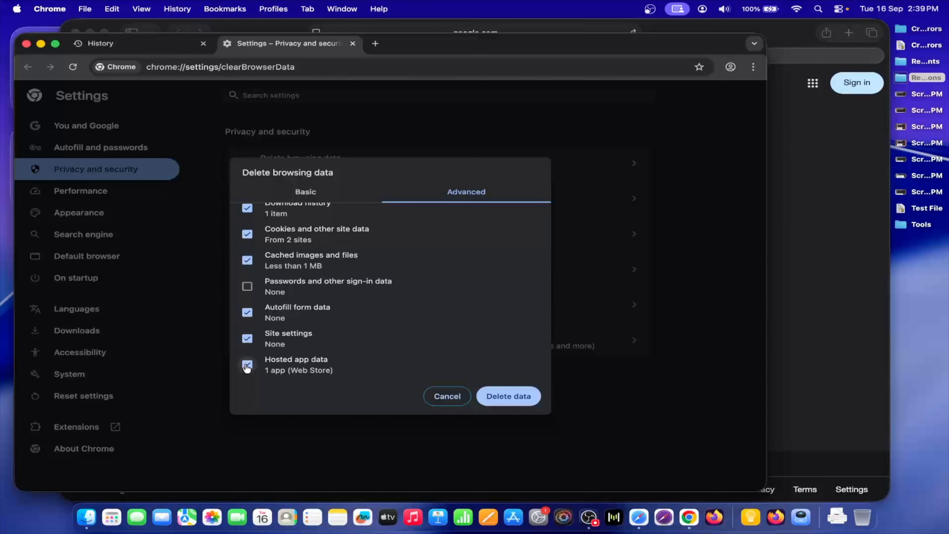
click(509, 395)
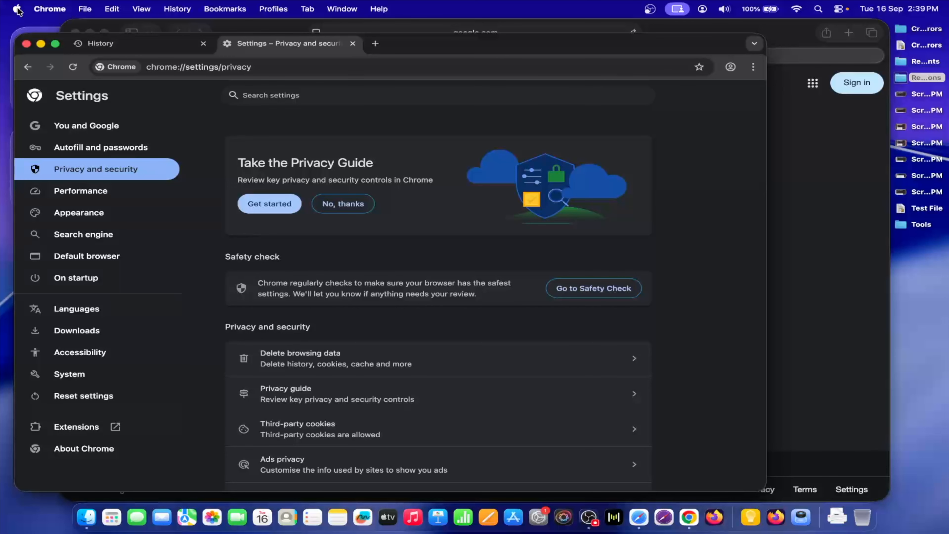
- Switch to System Settings and enable automatic installation of Security Responses and system files under Software Update, authorising with the account password
click(18, 9)
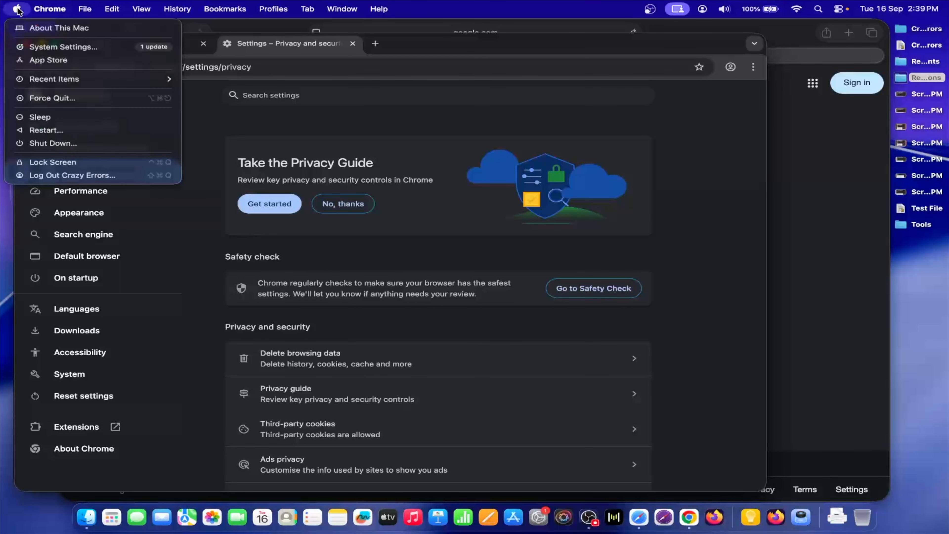
click(51, 47)
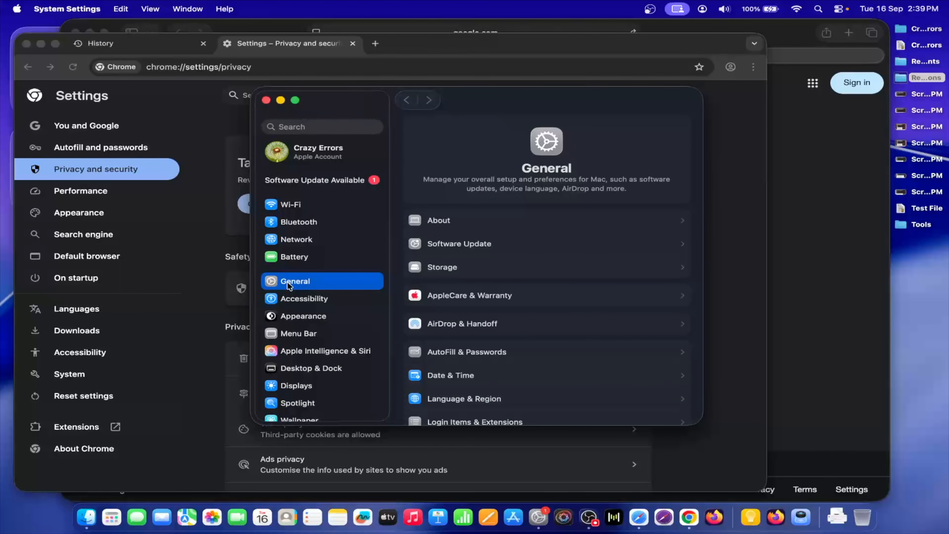
click(469, 243)
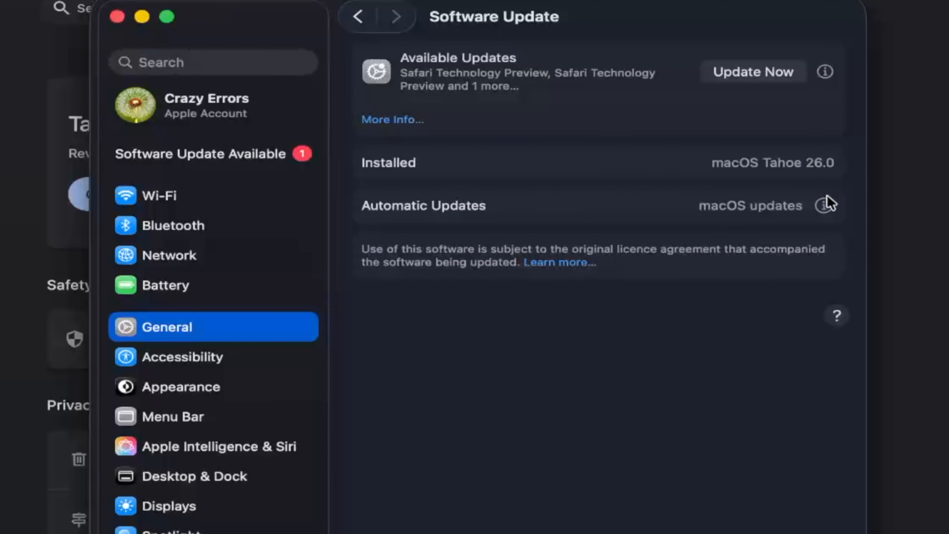
click(824, 206)
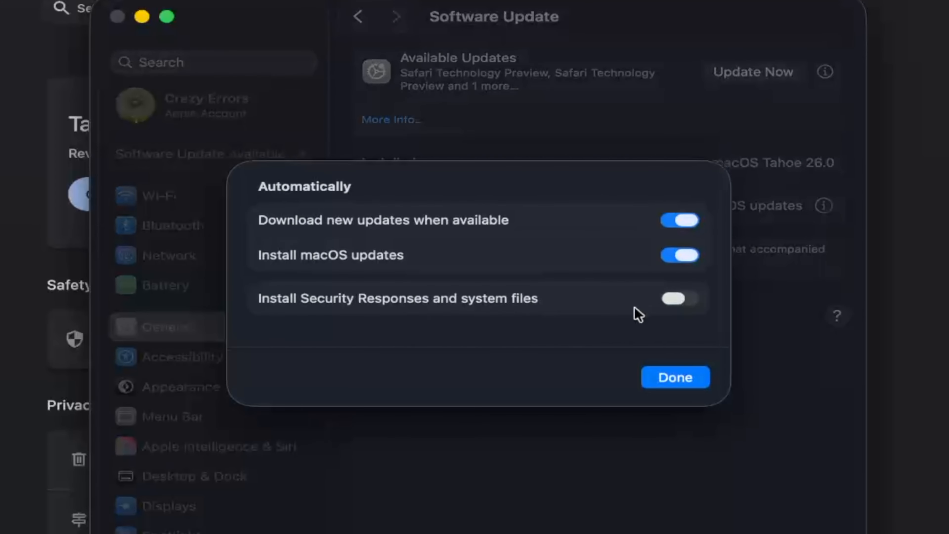
click(691, 303)
text(•••••••••)
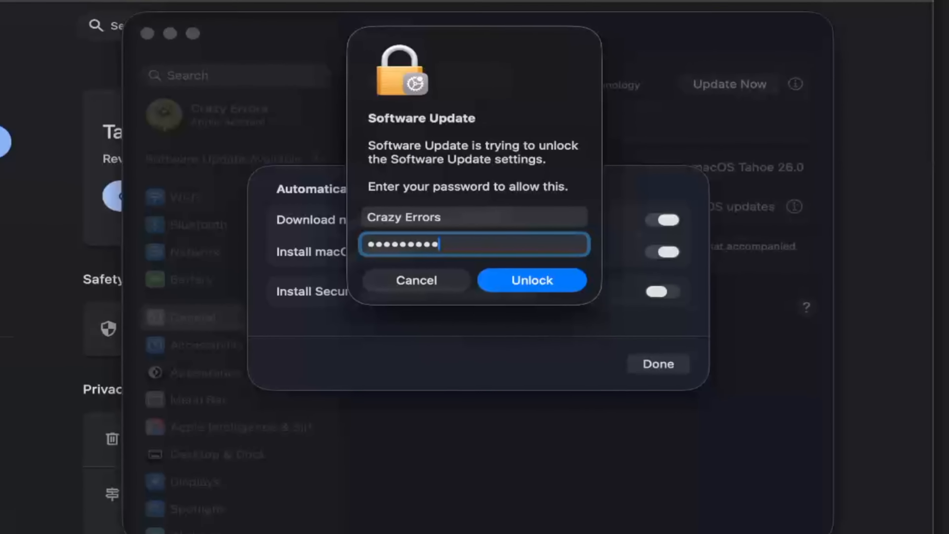
key(Return)
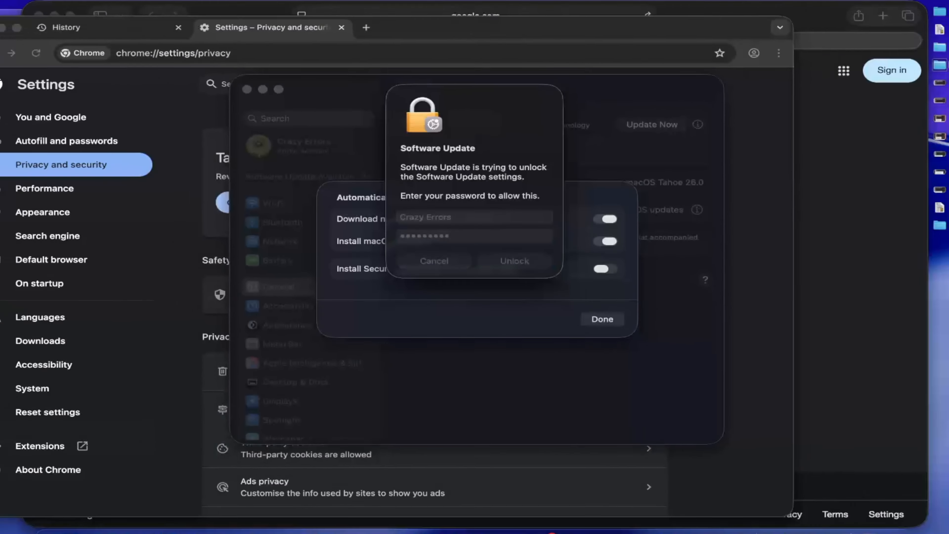